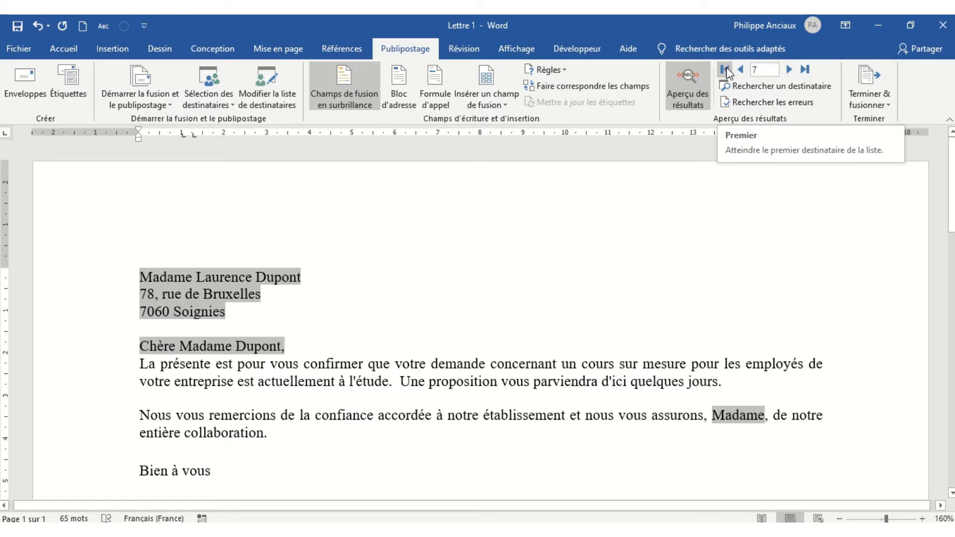
- Preview the merged letters one by one, starting from the first recipient and stopping at record 5
click(727, 70)
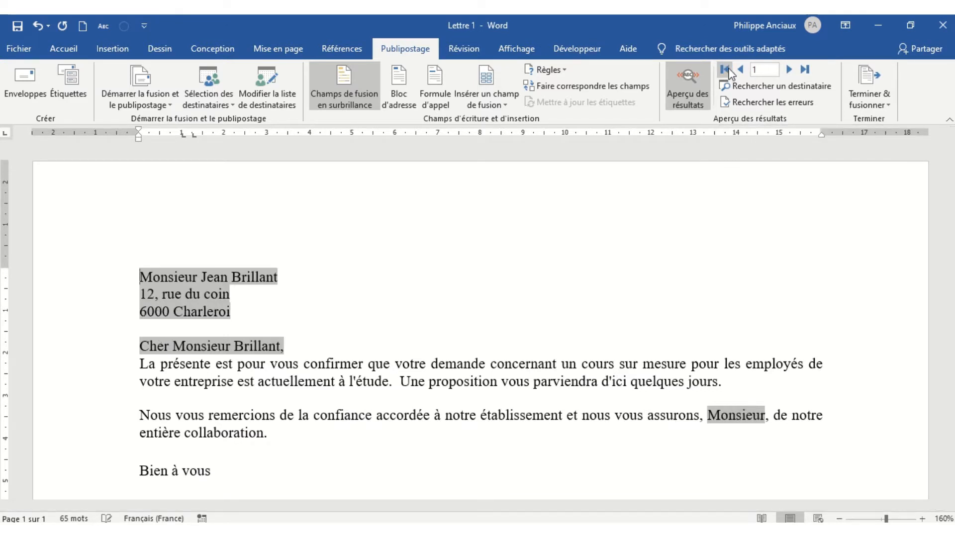
click(790, 73)
click(791, 73)
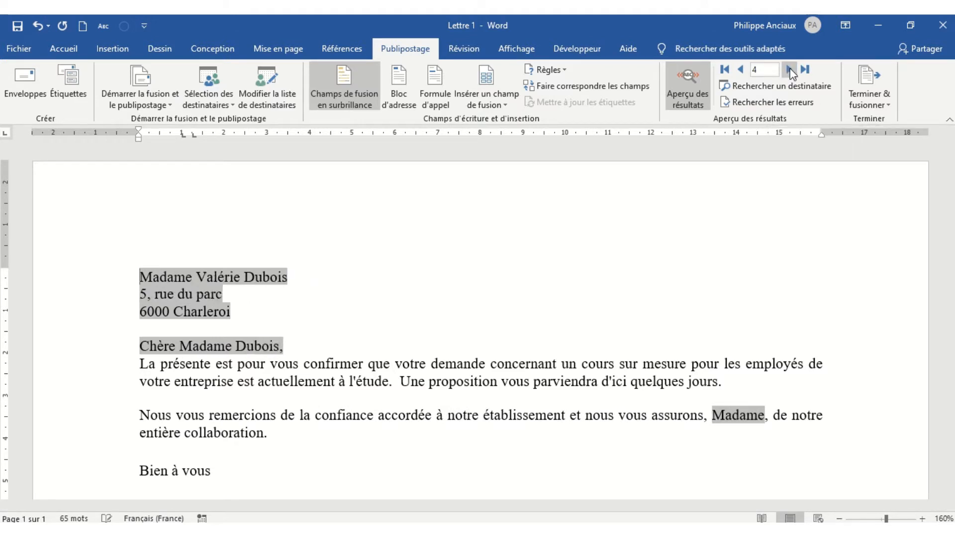
click(790, 72)
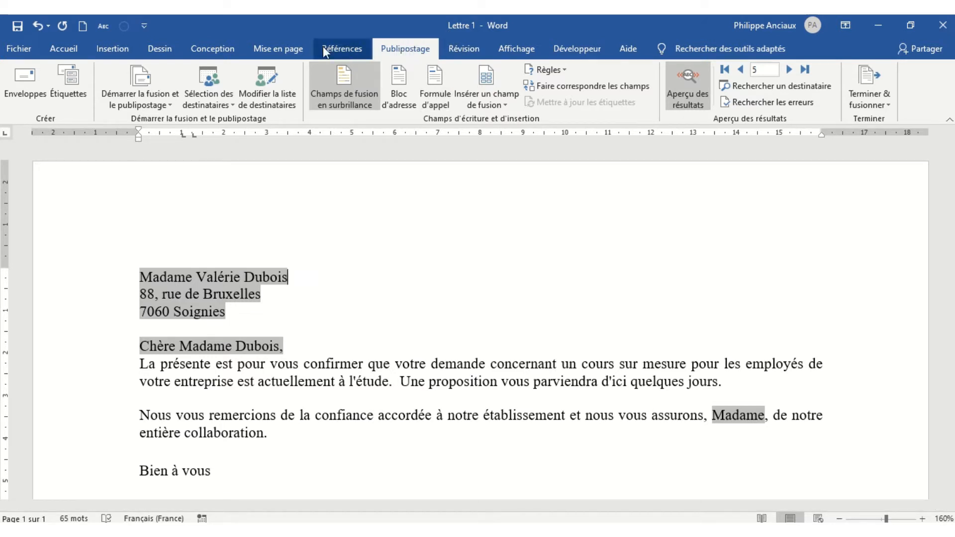
- Open the query options of the mail merge recipient list, check the sort keys and return to the record filter
click(269, 79)
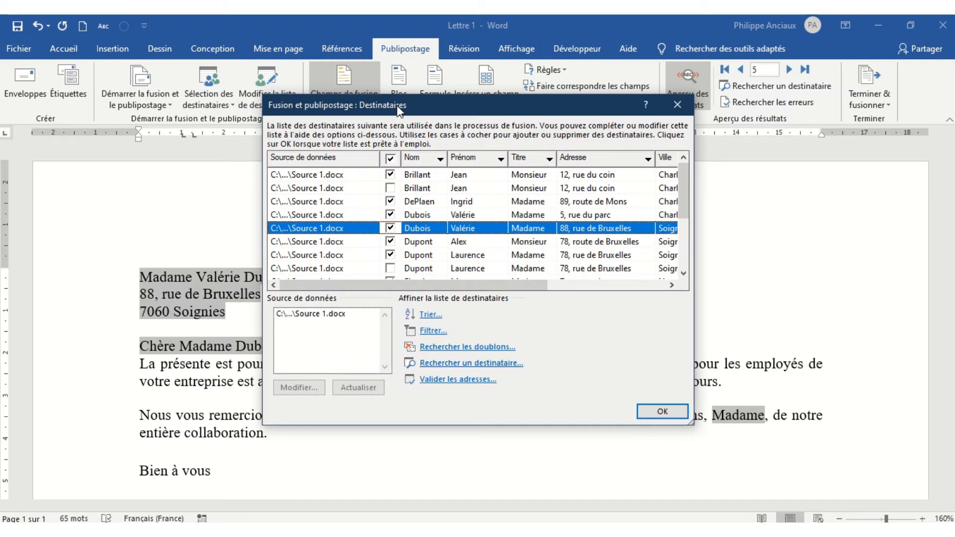
drag(399, 110, 364, 36)
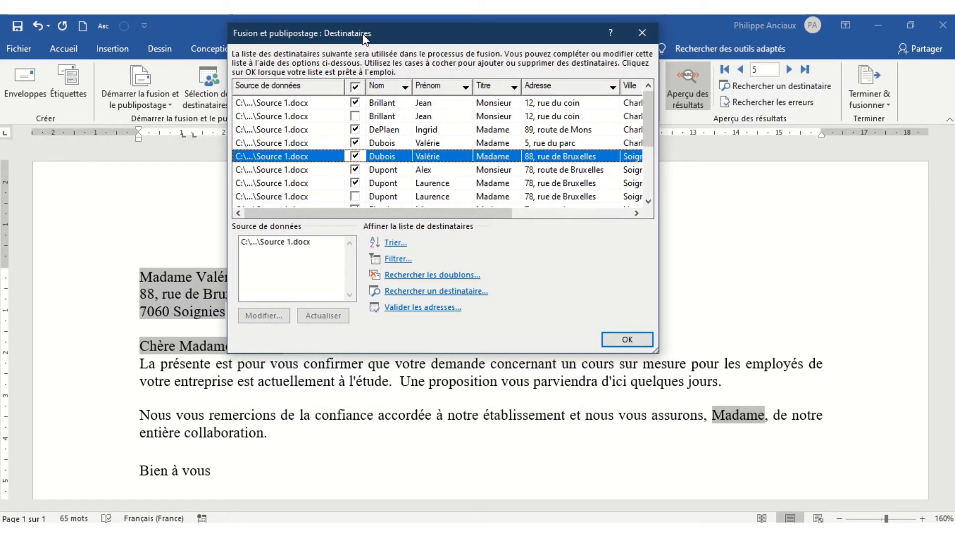
click(395, 260)
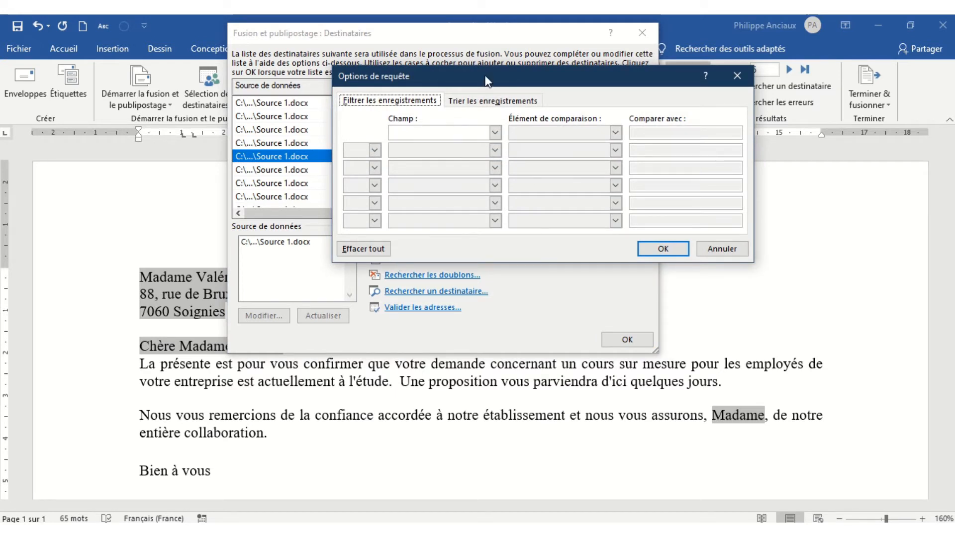
drag(484, 76, 426, 102)
click(427, 130)
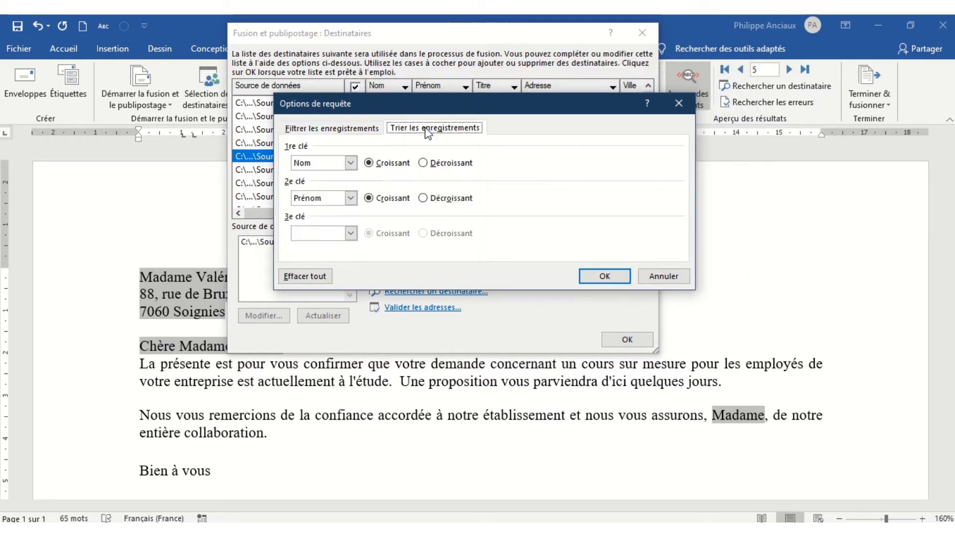
click(369, 129)
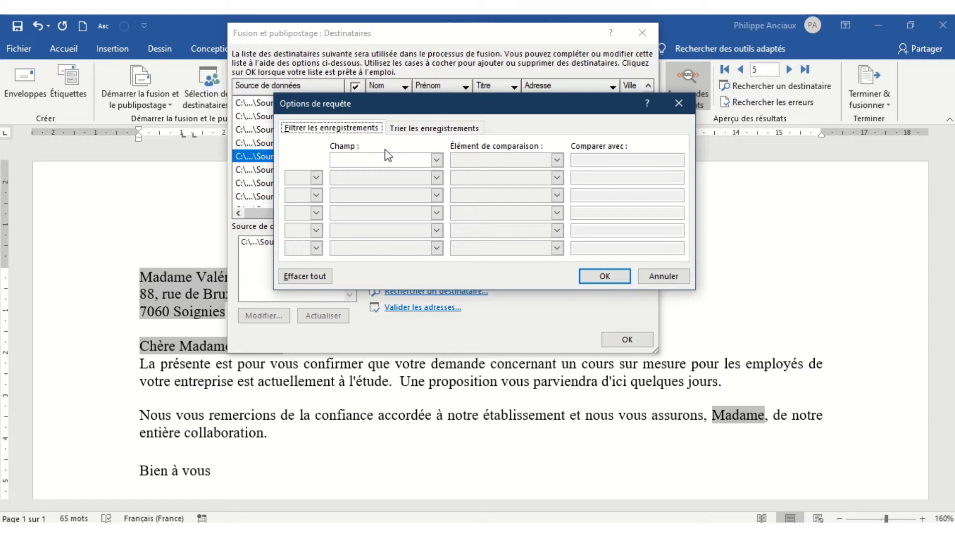
- Filter the mail merge recipients with the condition Ville est égal à Charleroi
click(437, 159)
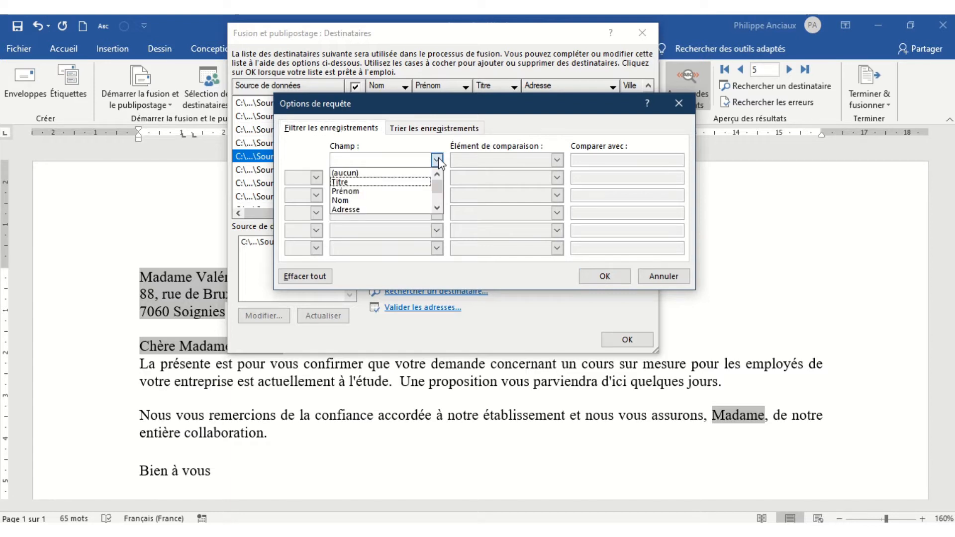
click(438, 209)
click(437, 209)
click(438, 209)
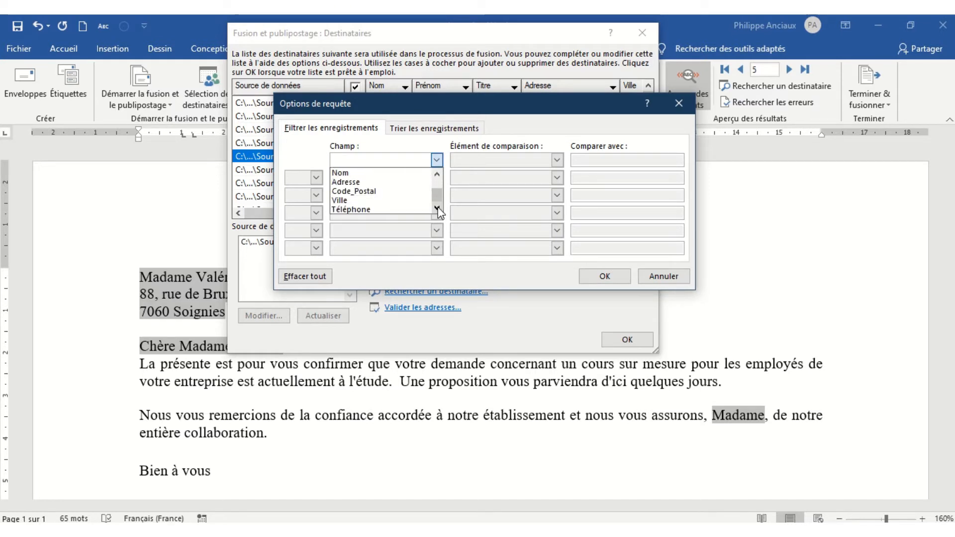
click(399, 201)
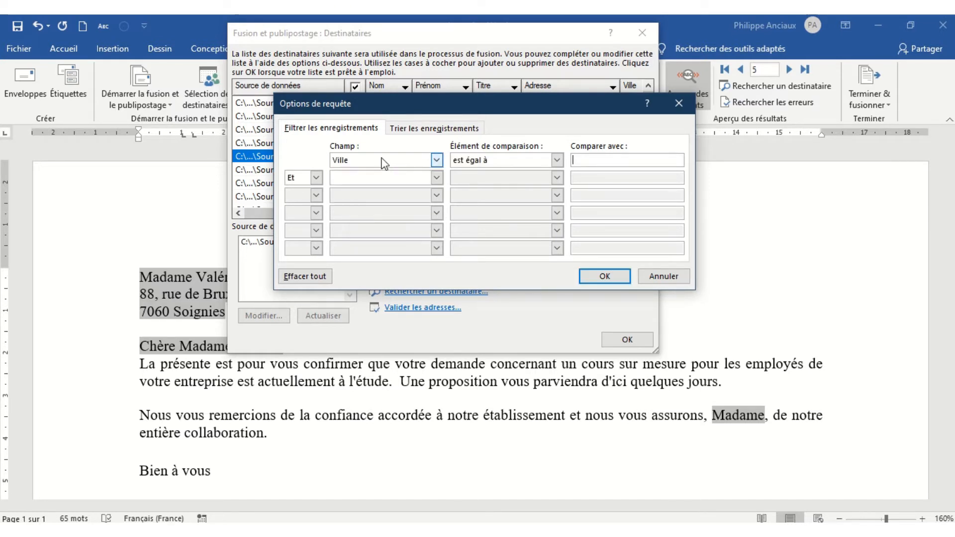
click(557, 159)
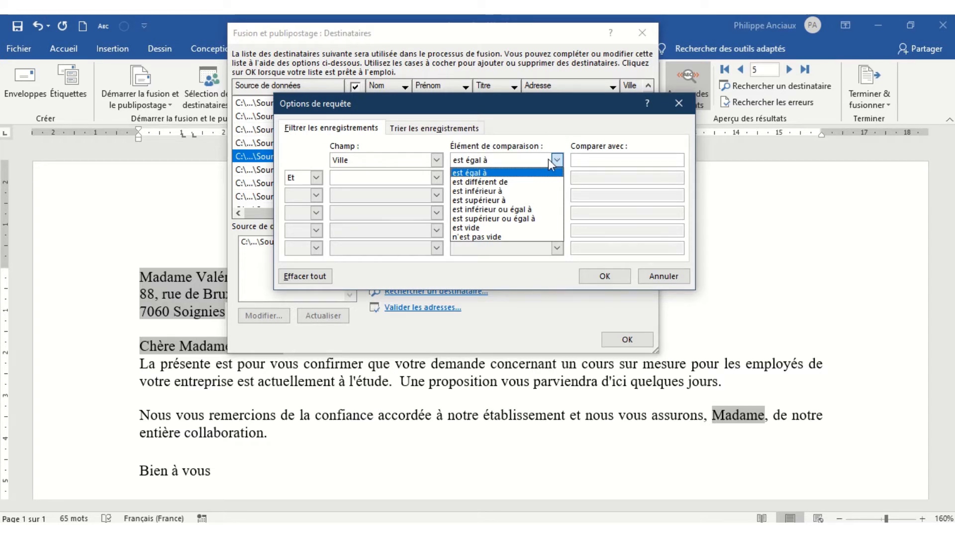
click(491, 160)
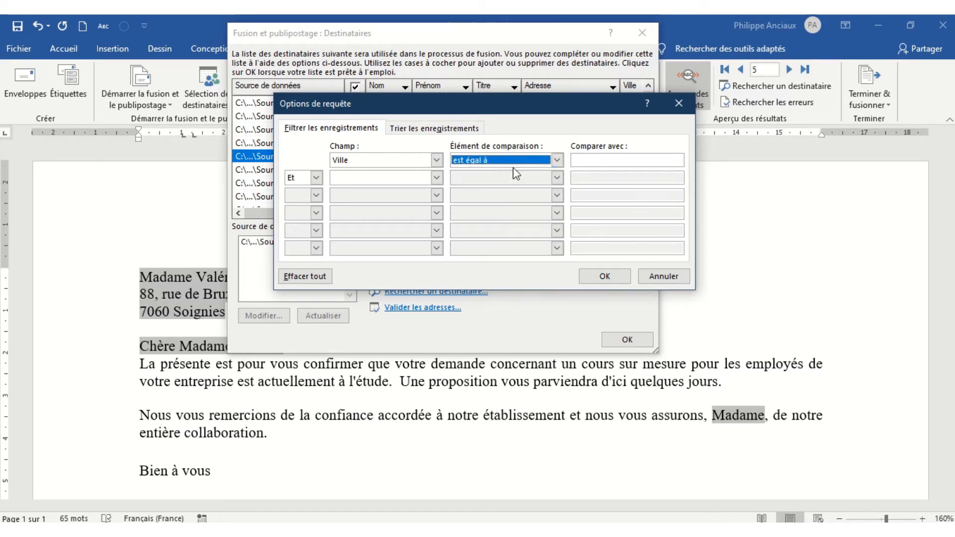
click(578, 160)
text(C)
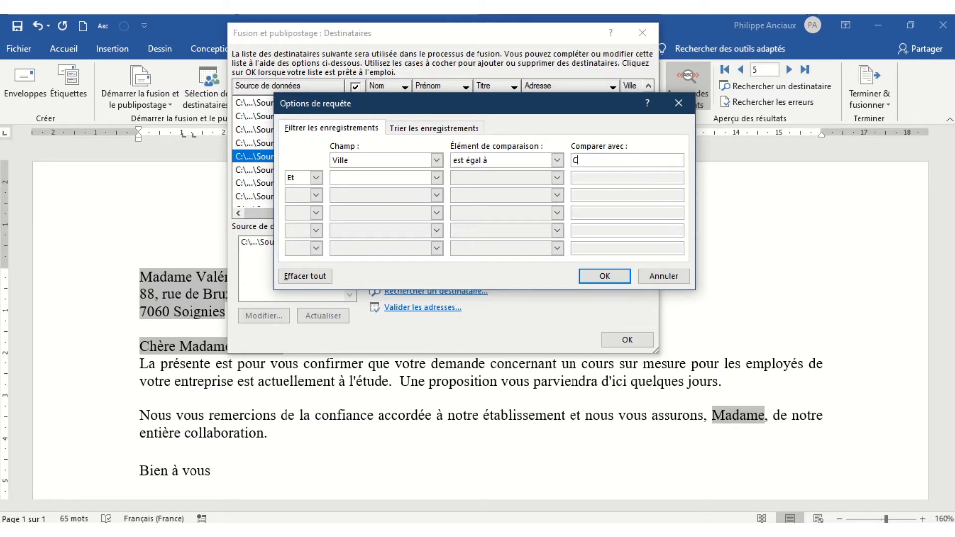
text(harleroi)
click(605, 276)
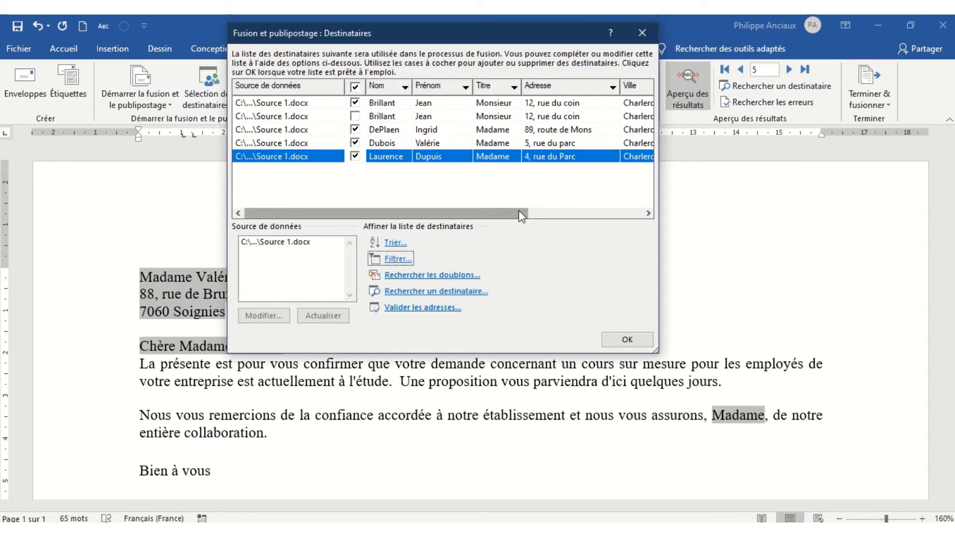
- Review the Ville column of the filtered recipients and the filter condition, and accept the recipient list
drag(510, 214, 568, 214)
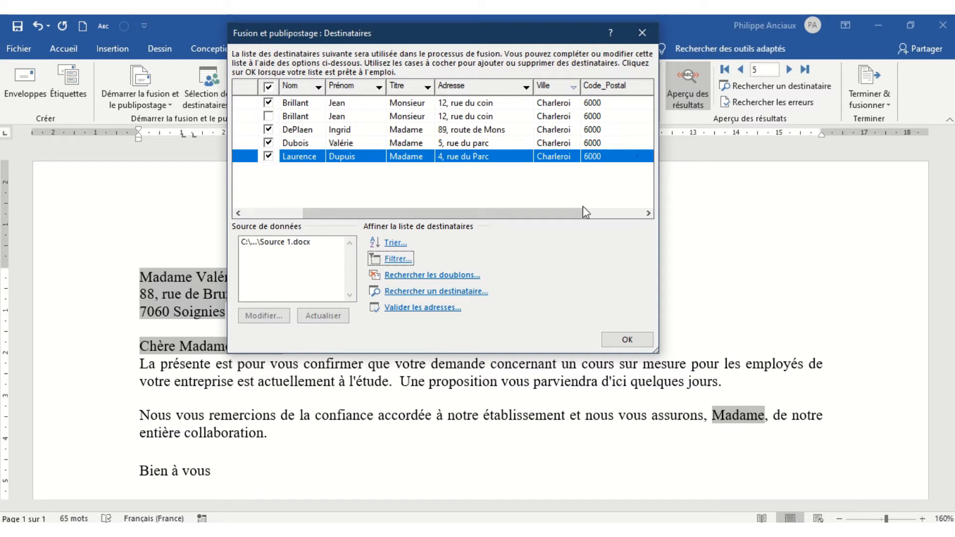
click(407, 259)
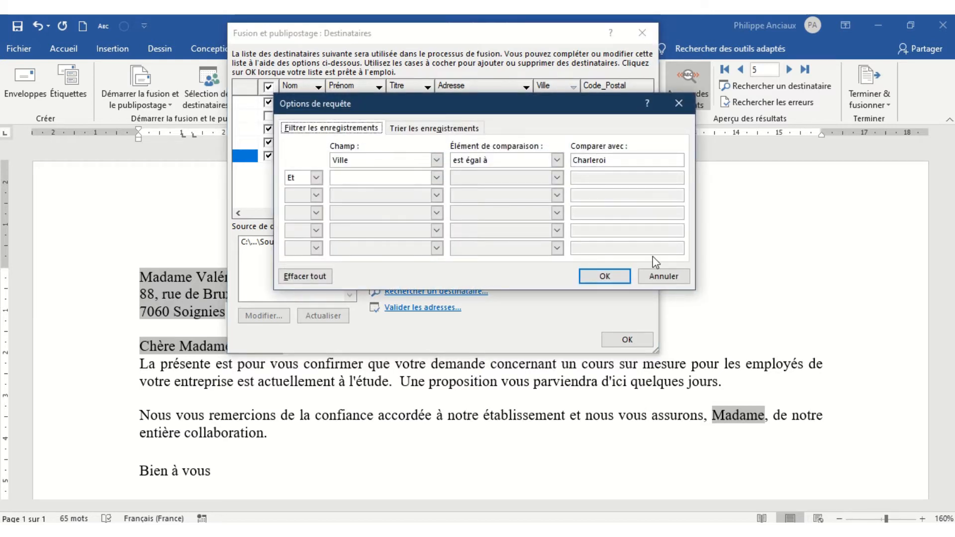
click(676, 278)
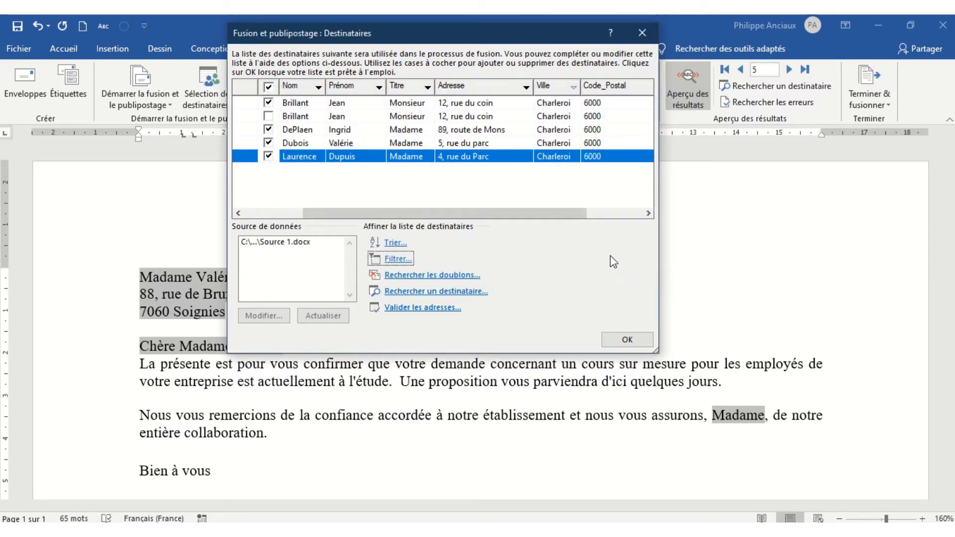
click(398, 264)
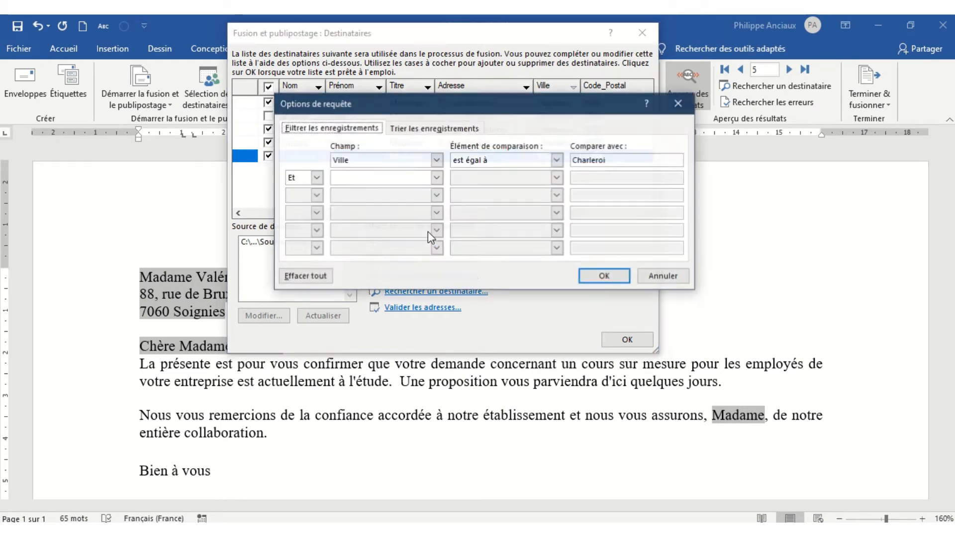
click(611, 275)
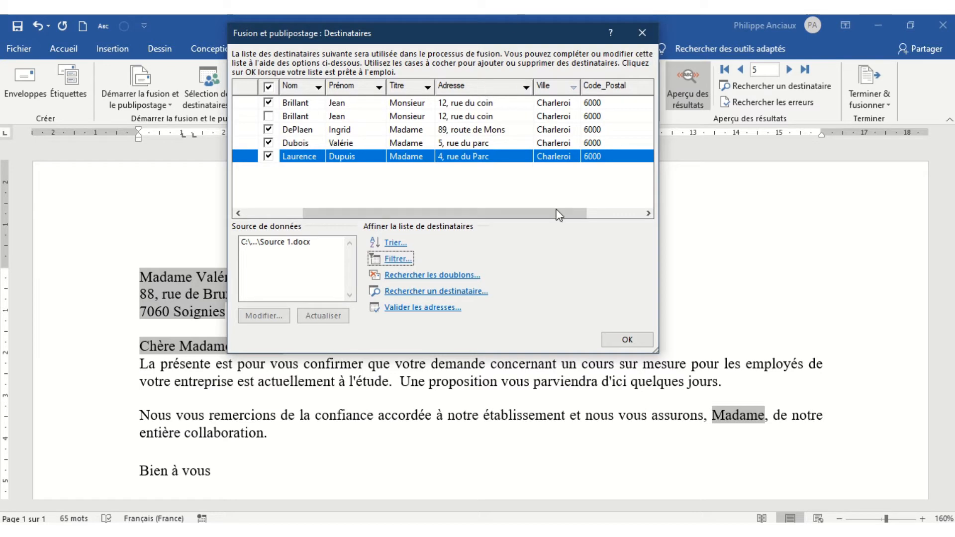
click(398, 260)
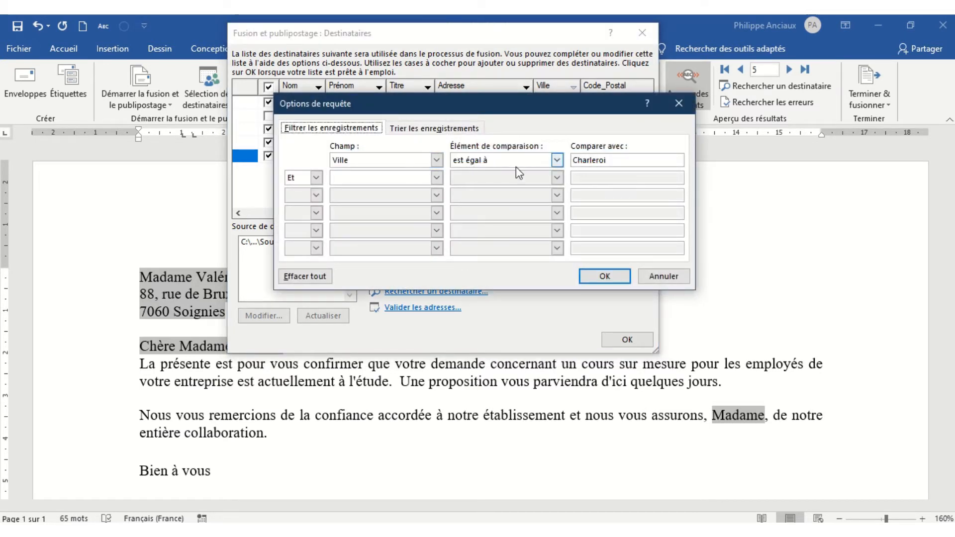
click(611, 277)
click(633, 338)
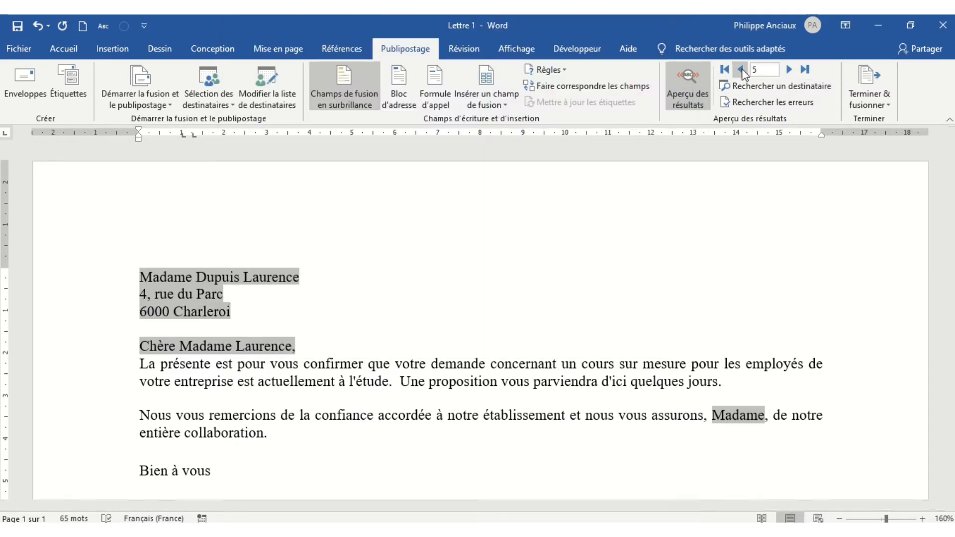
- Preview the letters of the filtered recipients from first to last and return to the first record
click(725, 69)
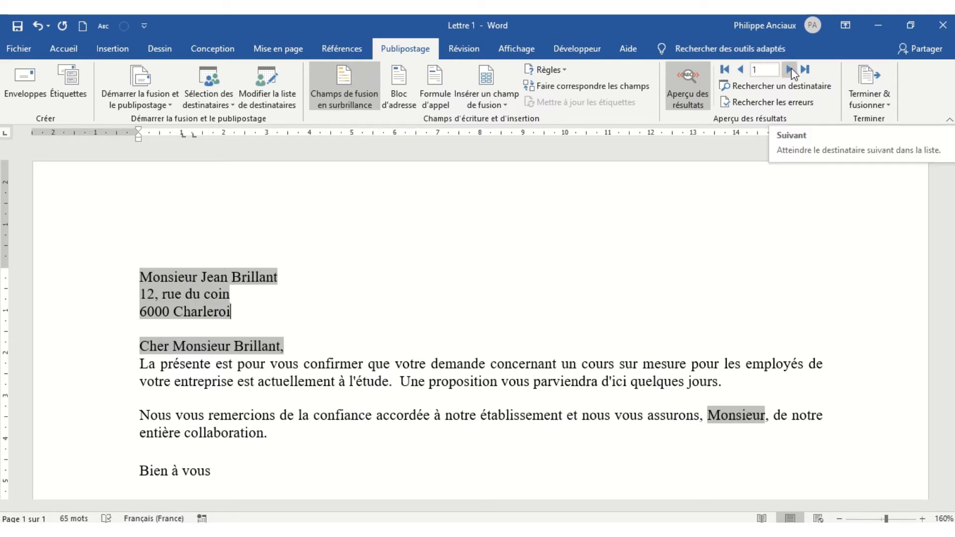
click(789, 70)
click(790, 70)
click(790, 70)
click(789, 70)
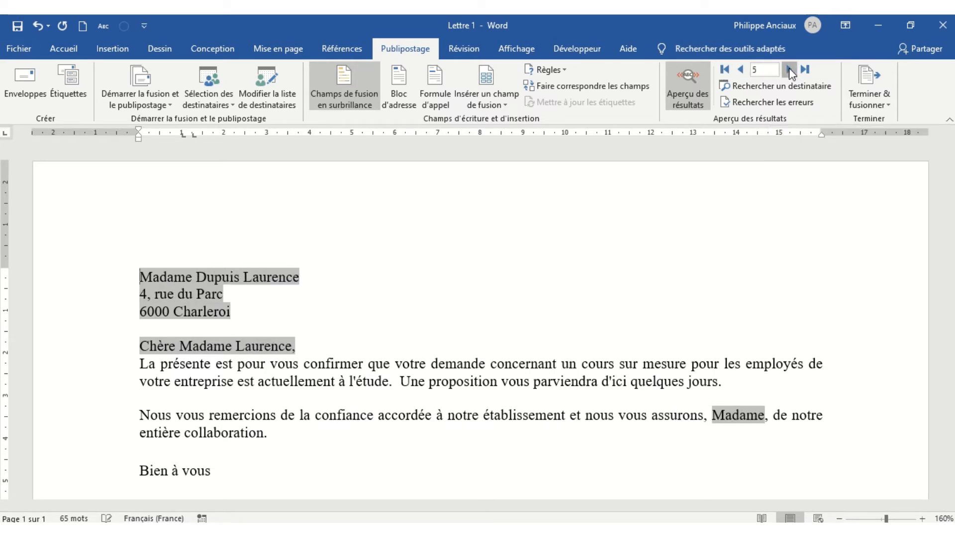
click(725, 70)
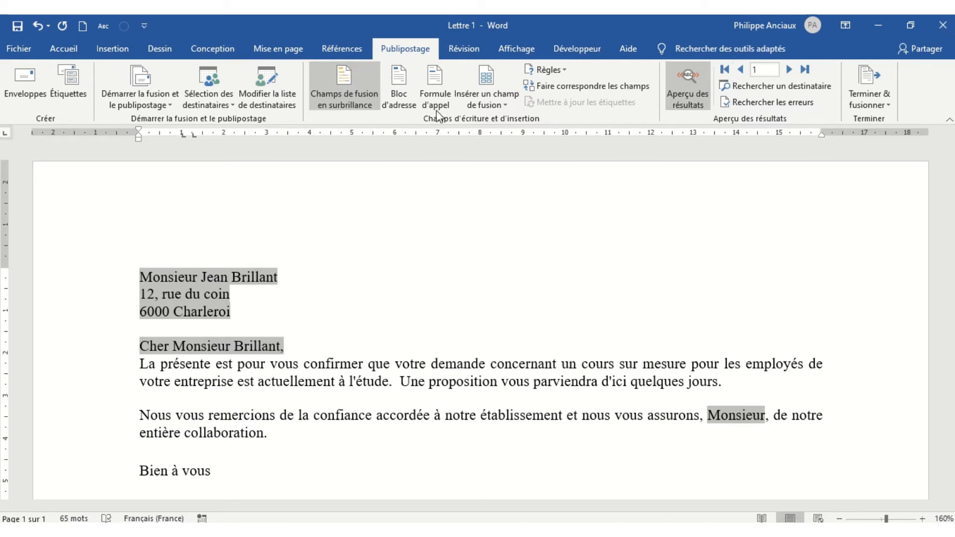
- Clear all filter conditions from the mail merge recipient list and accept the unfiltered list
click(279, 76)
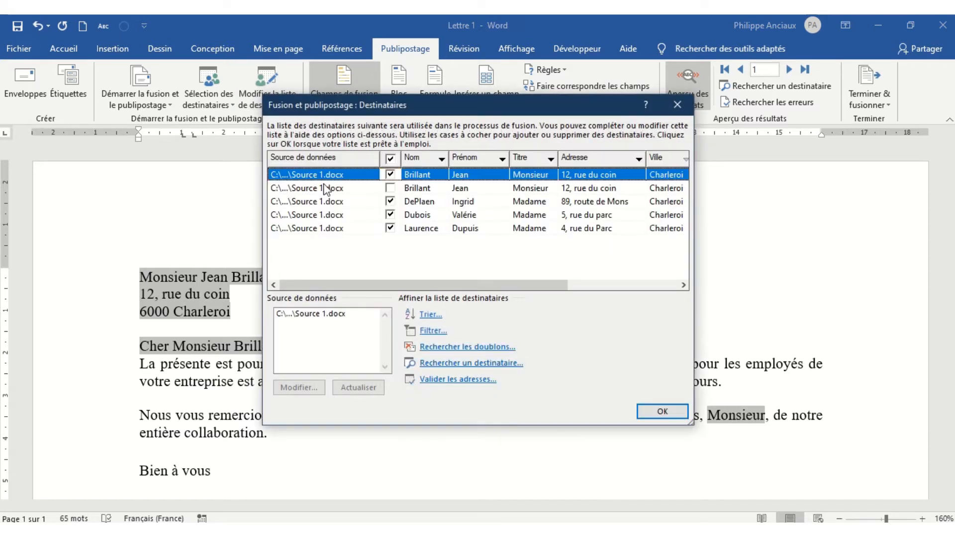
click(432, 332)
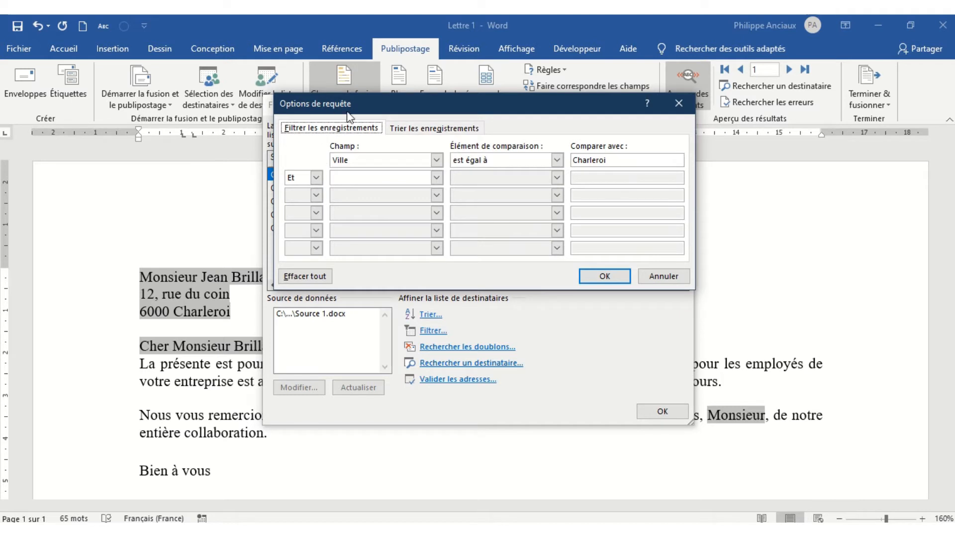
click(308, 279)
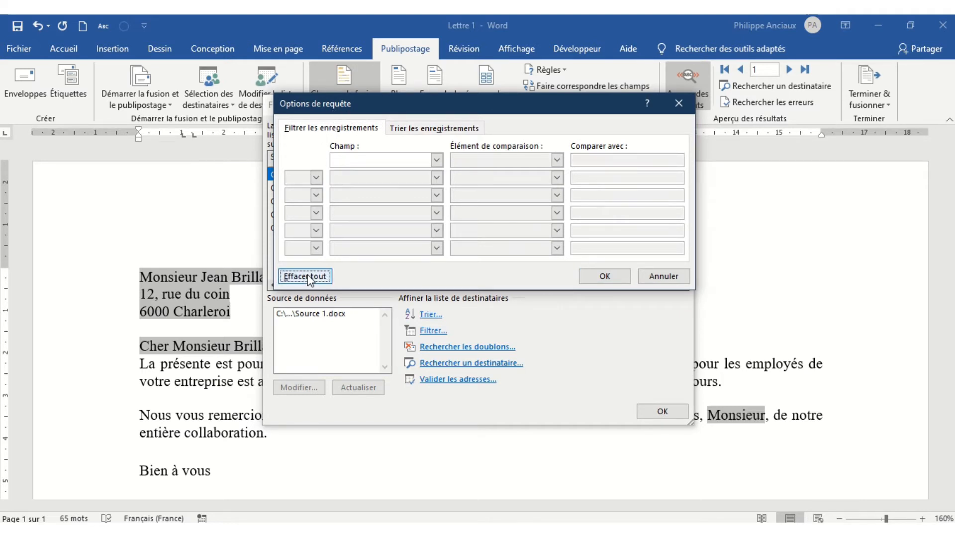
click(606, 273)
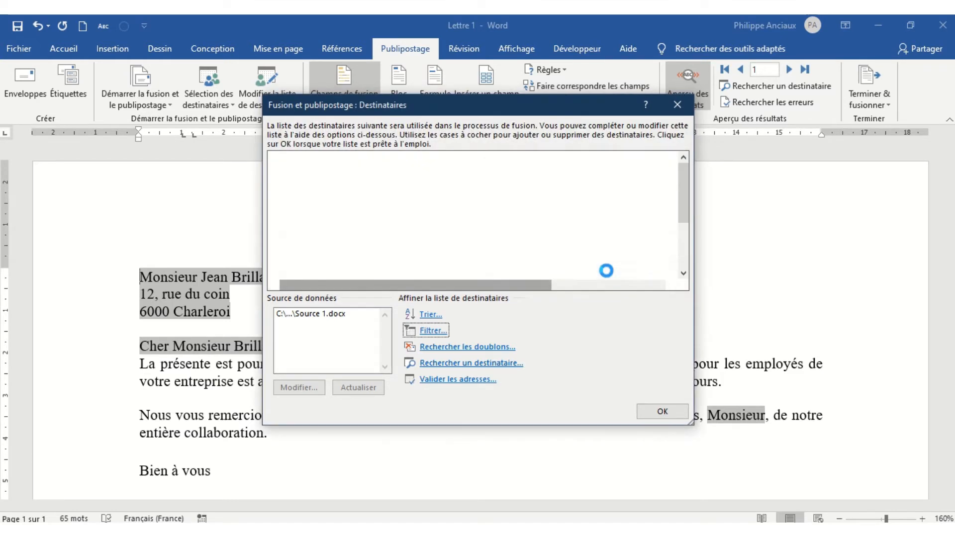
click(662, 411)
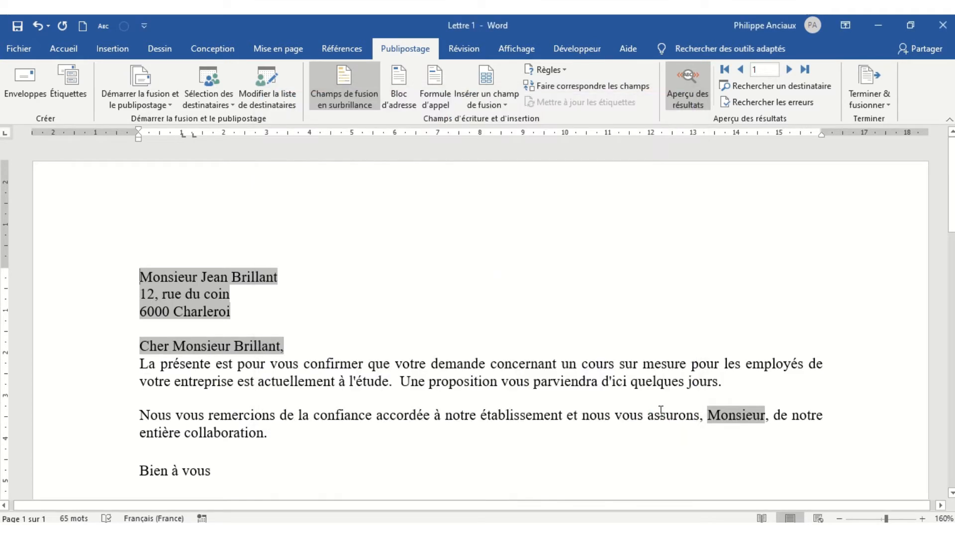
- Preview the letters of the unfiltered recipients from the first record up to record 6
click(790, 70)
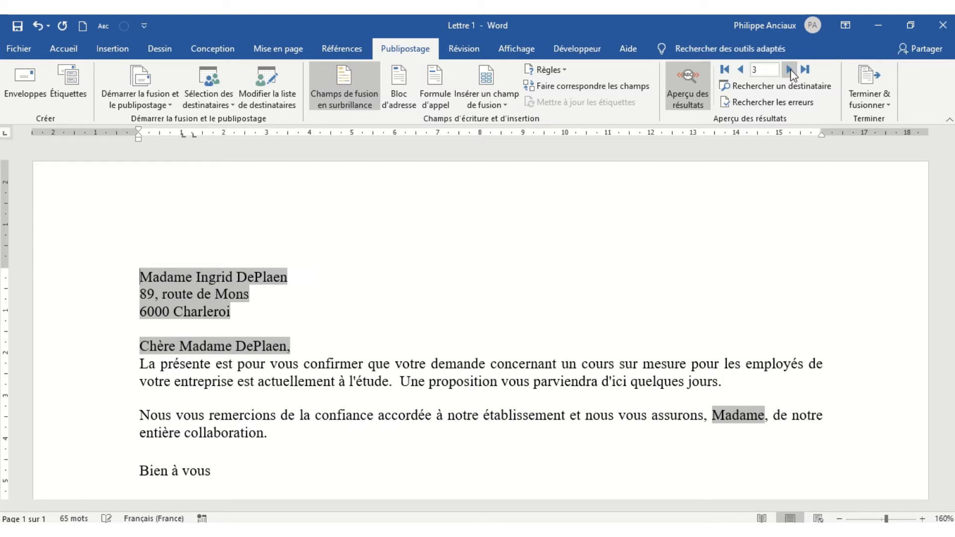
click(791, 70)
click(790, 70)
click(790, 70)
click(790, 70)
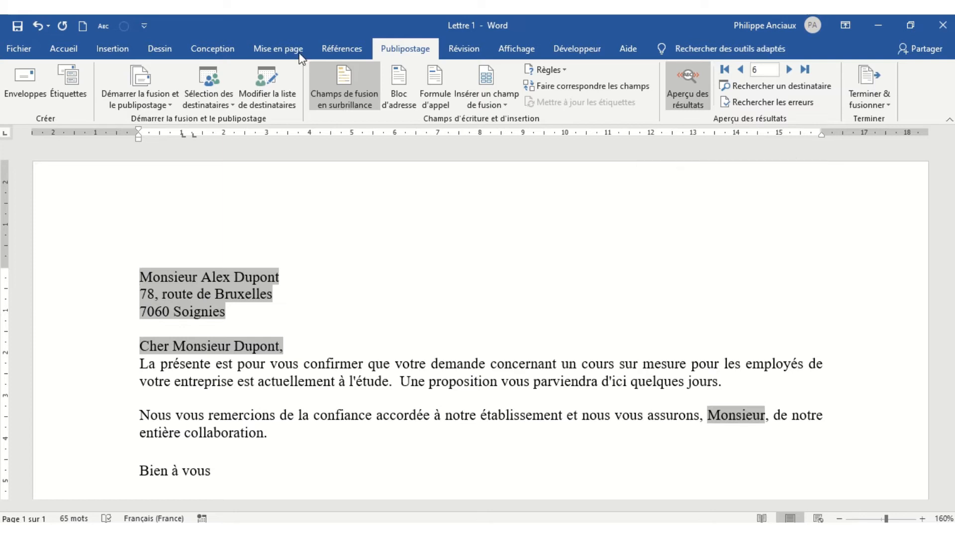
- Try to filter the mail merge recipients with the condition Titre est différent de Monsieur
click(263, 82)
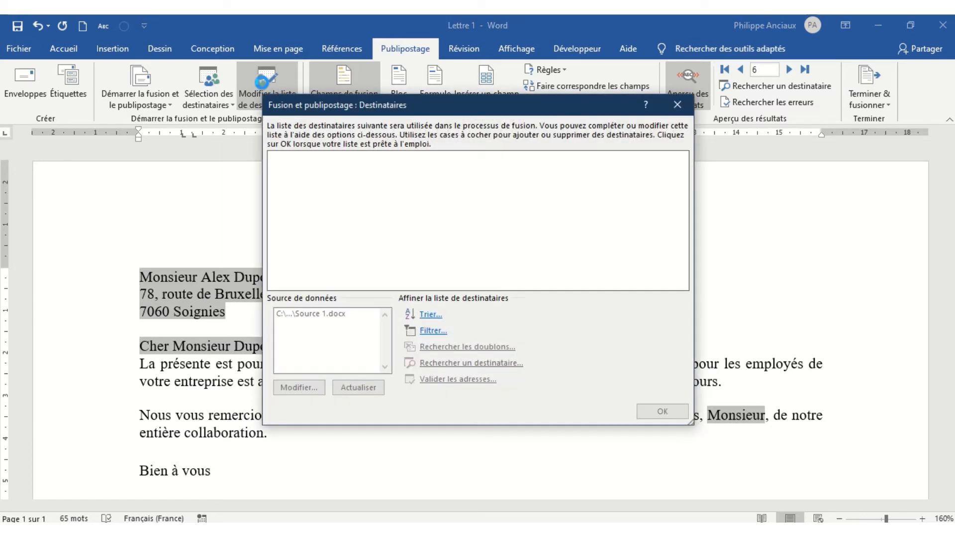
click(432, 331)
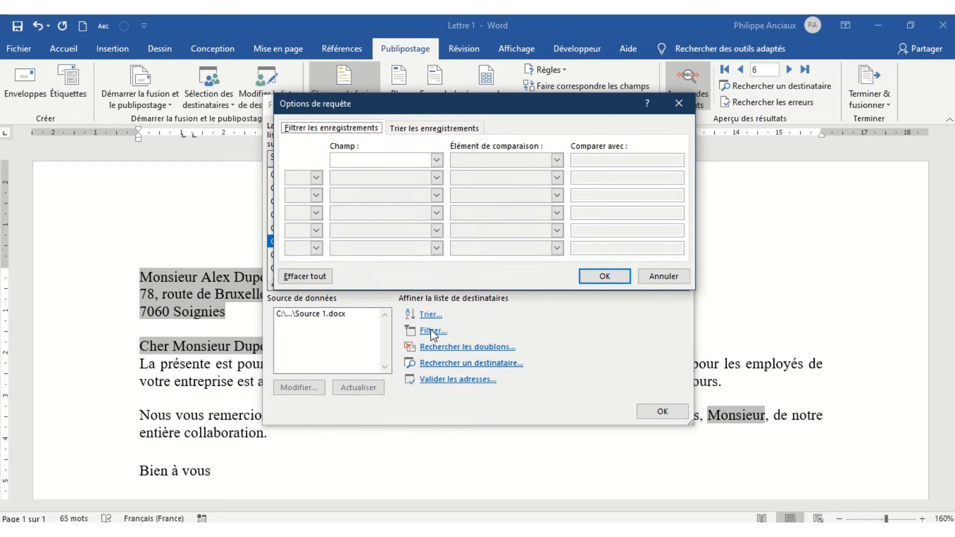
click(437, 160)
click(402, 182)
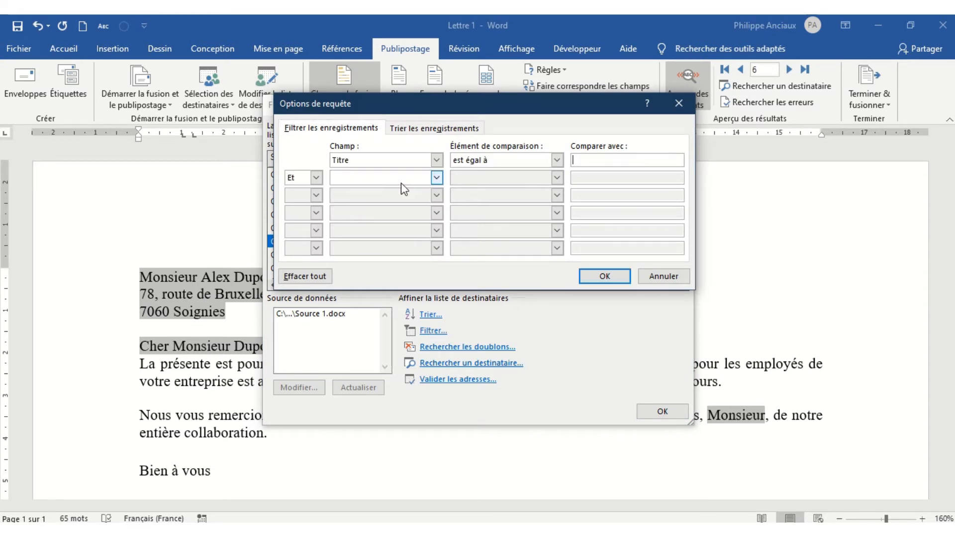
click(558, 160)
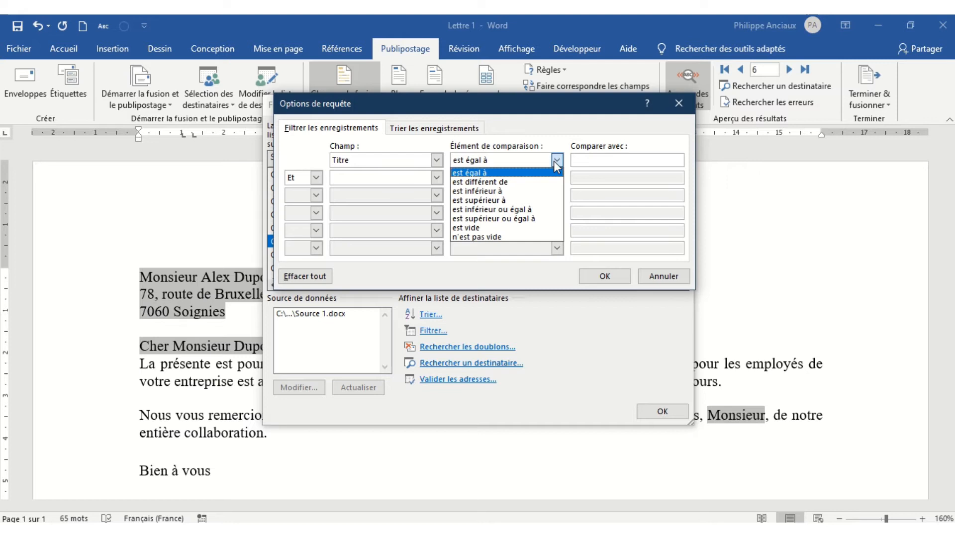
click(494, 182)
click(603, 160)
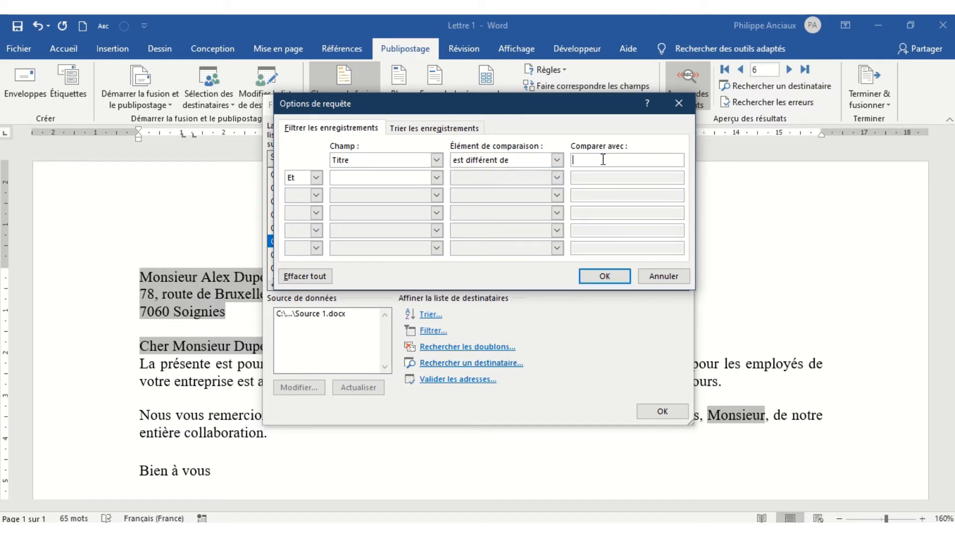
text(Monsieur)
- Try to add the second condition Et Ville est égal à Charleroi and apply the filter
click(437, 178)
click(437, 226)
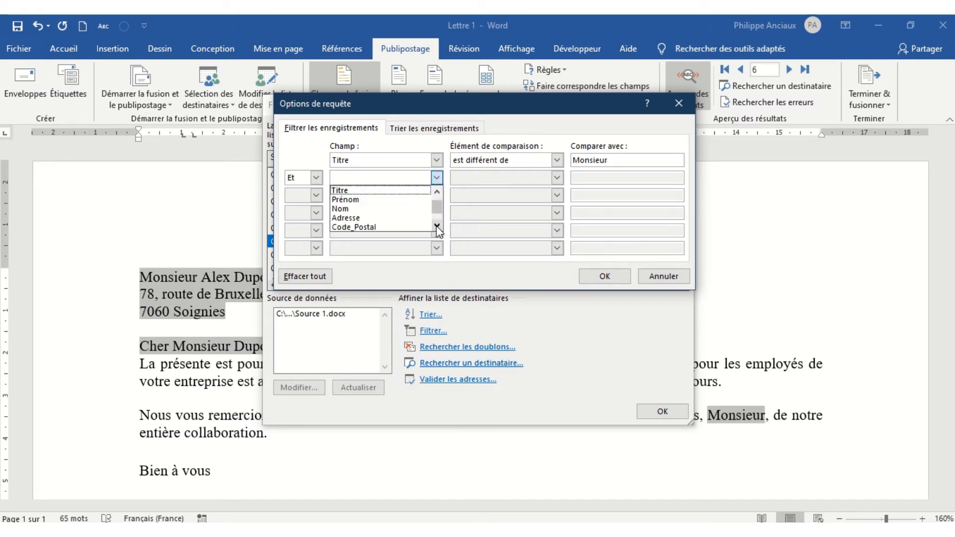
click(437, 226)
click(437, 226)
click(416, 219)
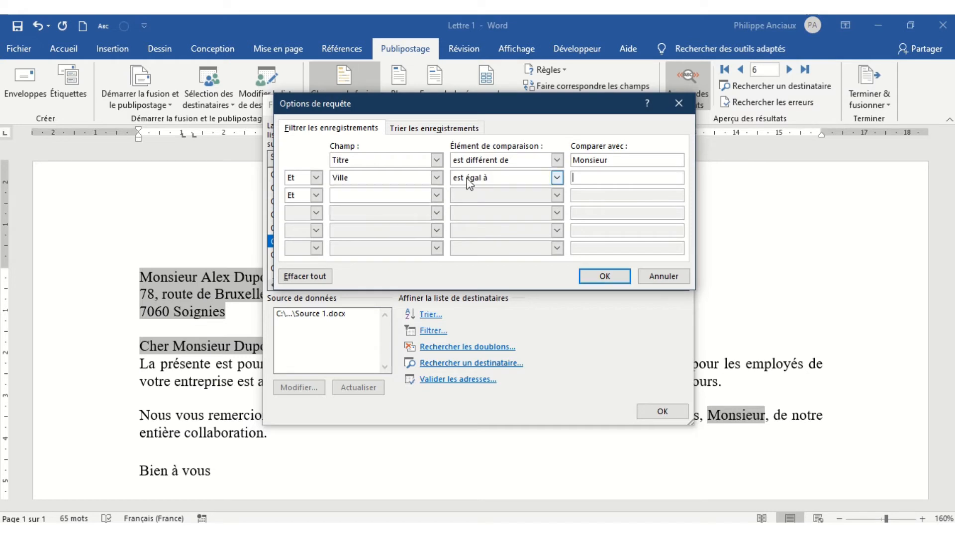
click(638, 173)
text(Charleroi)
click(604, 276)
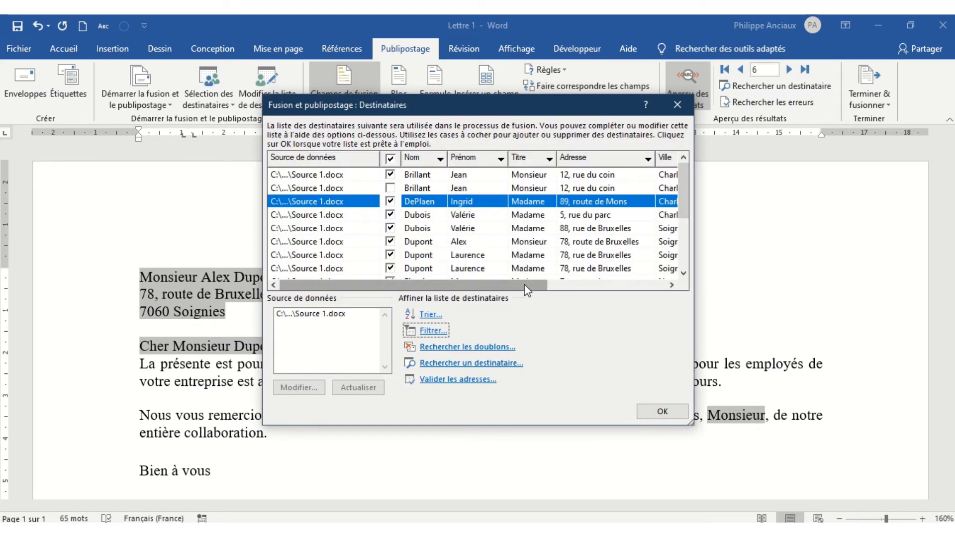
- Set the recipient list's first filter condition to Titre est différent de Monsieur
click(431, 332)
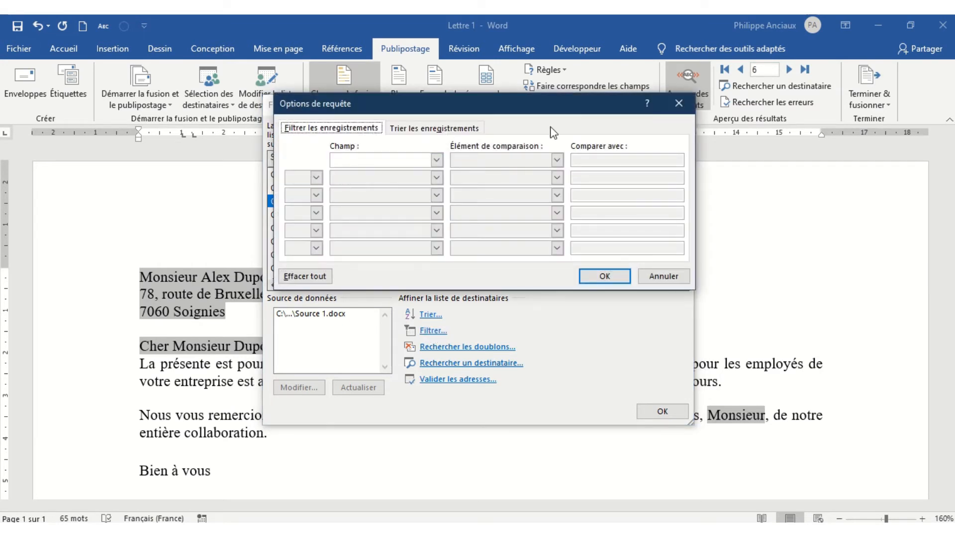
click(436, 160)
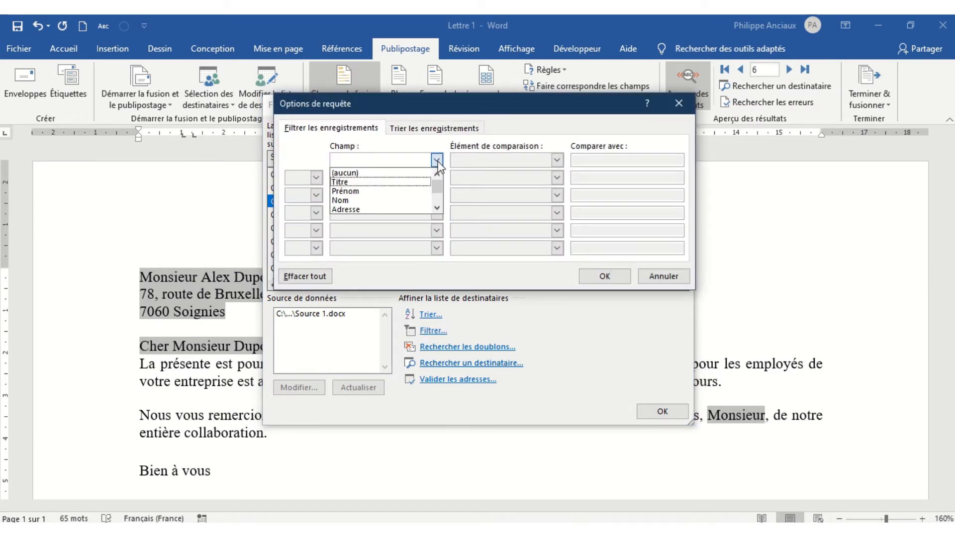
click(353, 181)
click(557, 160)
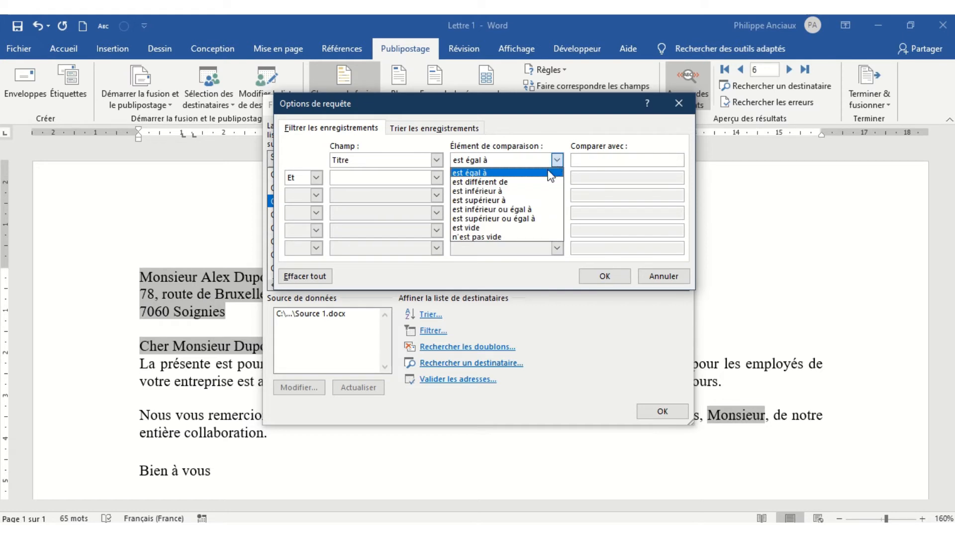
click(533, 181)
click(581, 160)
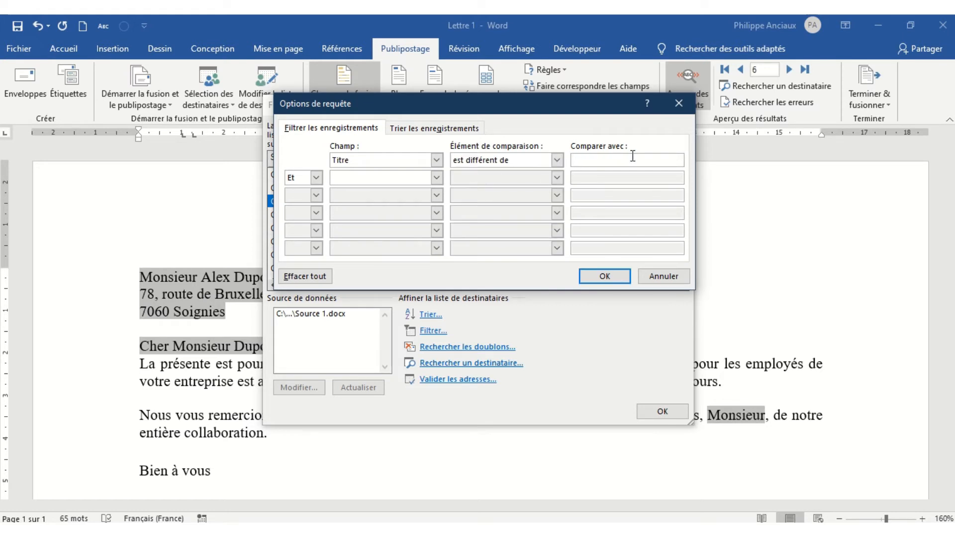
text(Monsieur)
- Add the filter condition Et Ville est égal à Charleroi, and accept the filtered recipient list
click(437, 177)
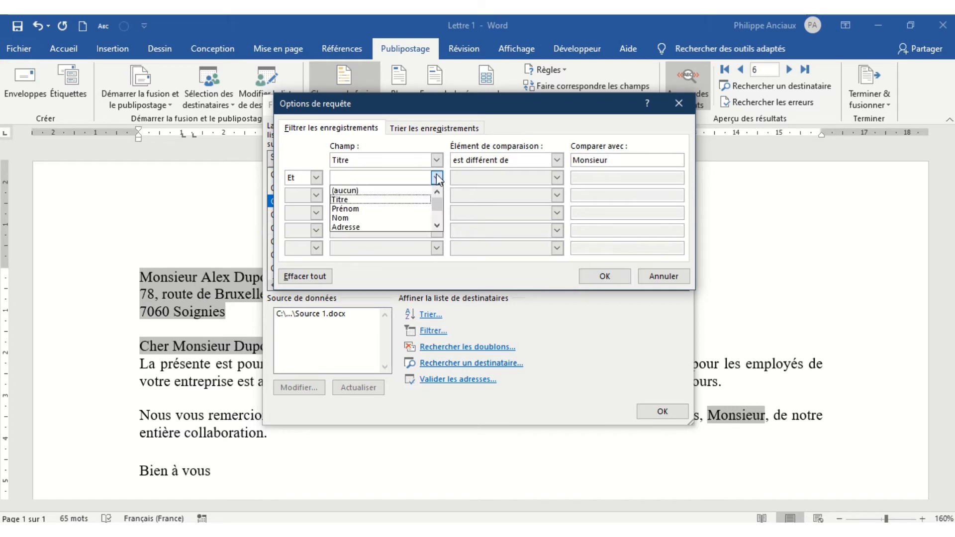
click(438, 226)
click(438, 226)
click(425, 215)
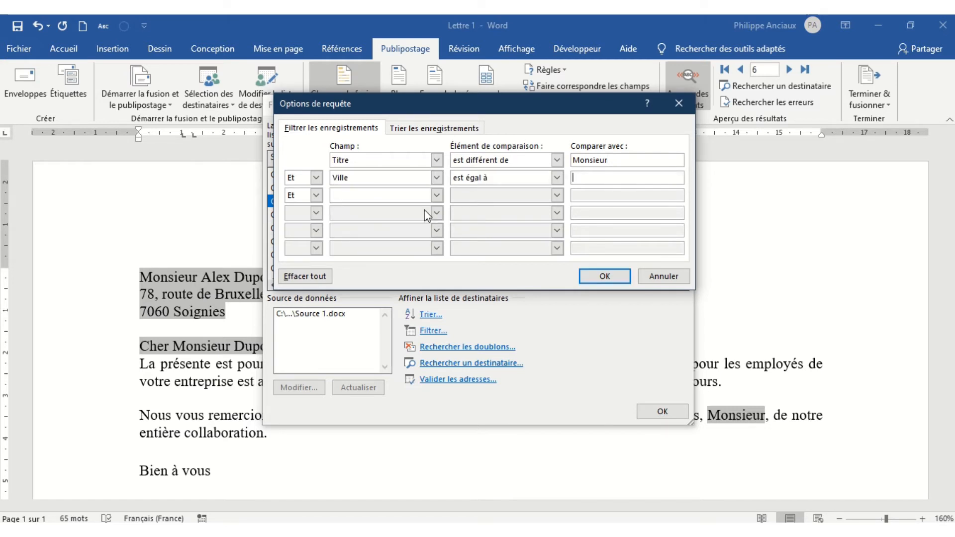
text(Charleroi)
click(613, 276)
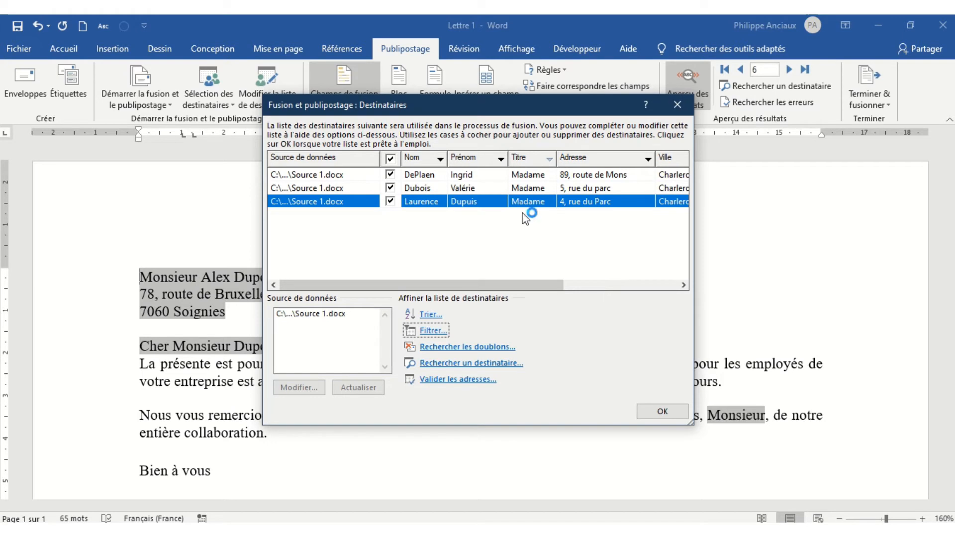
click(663, 418)
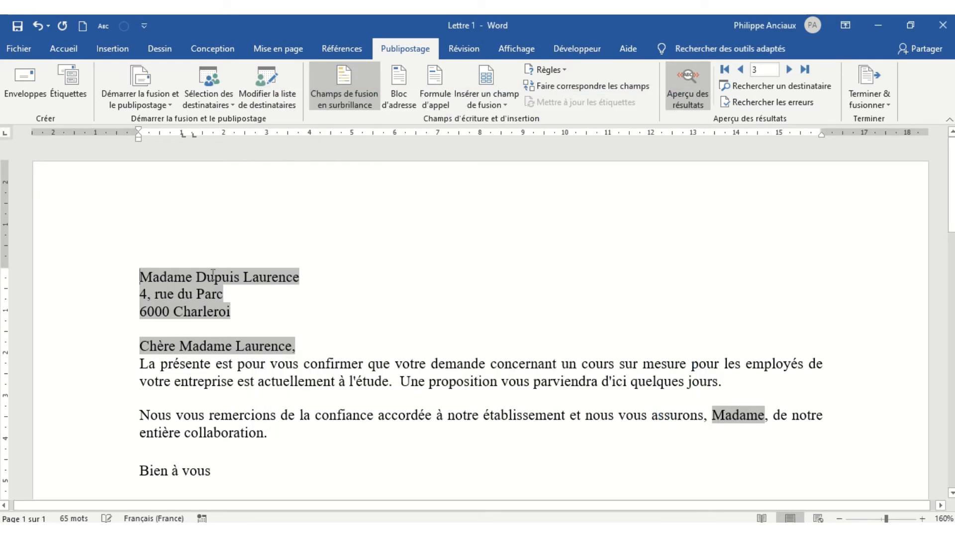
- Preview the letters of the filtered recipients from first to last and return to the first record
click(725, 71)
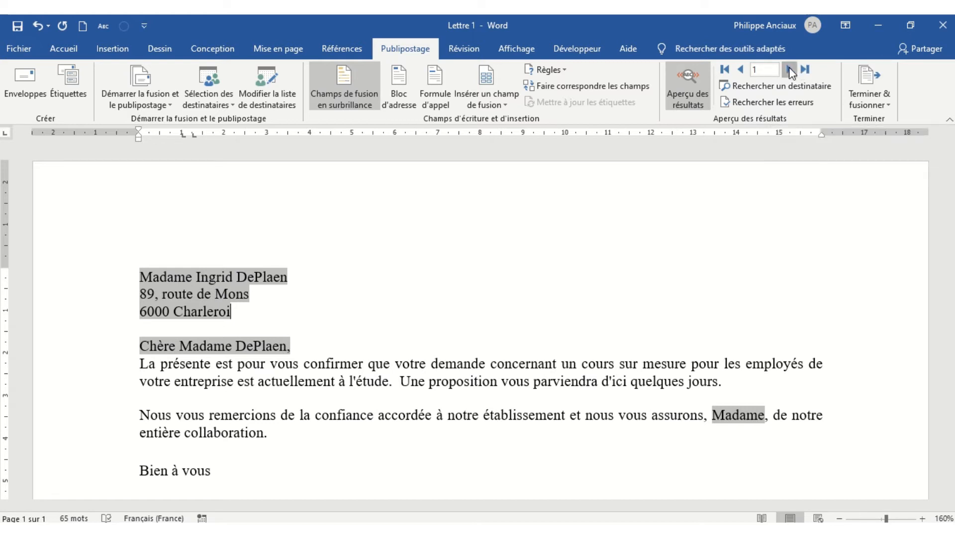
click(790, 69)
click(791, 70)
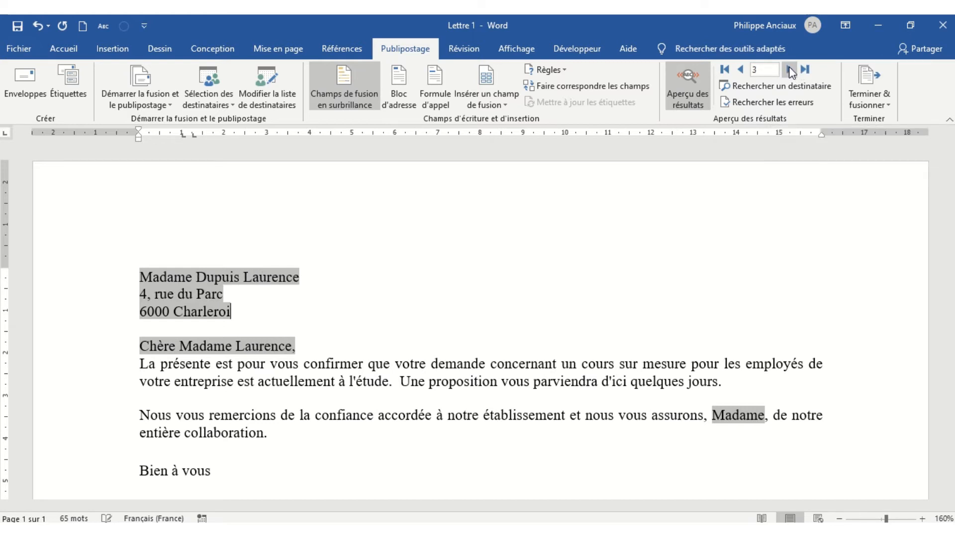
click(726, 70)
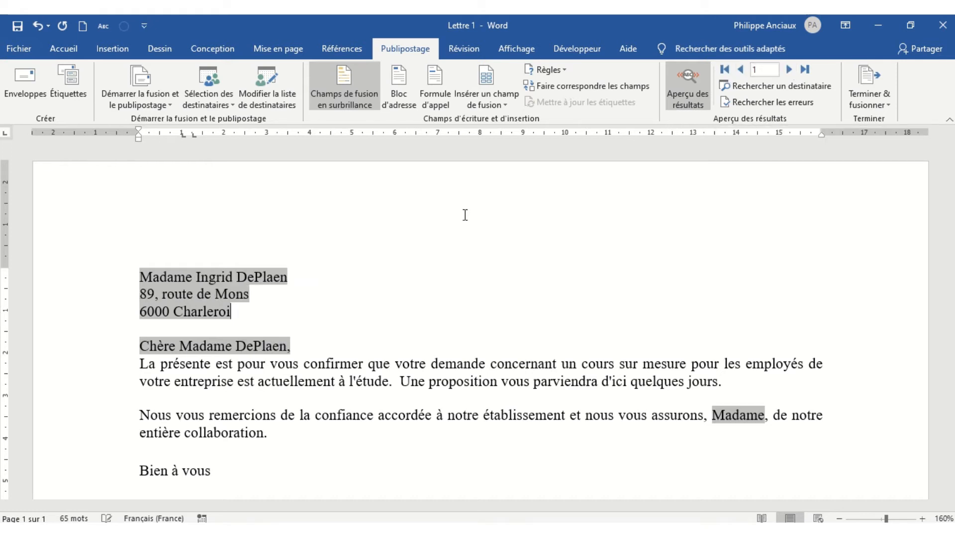
- Clear all filter conditions from the recipient list and set the first condition to Ville est égal à Charleroi
click(267, 82)
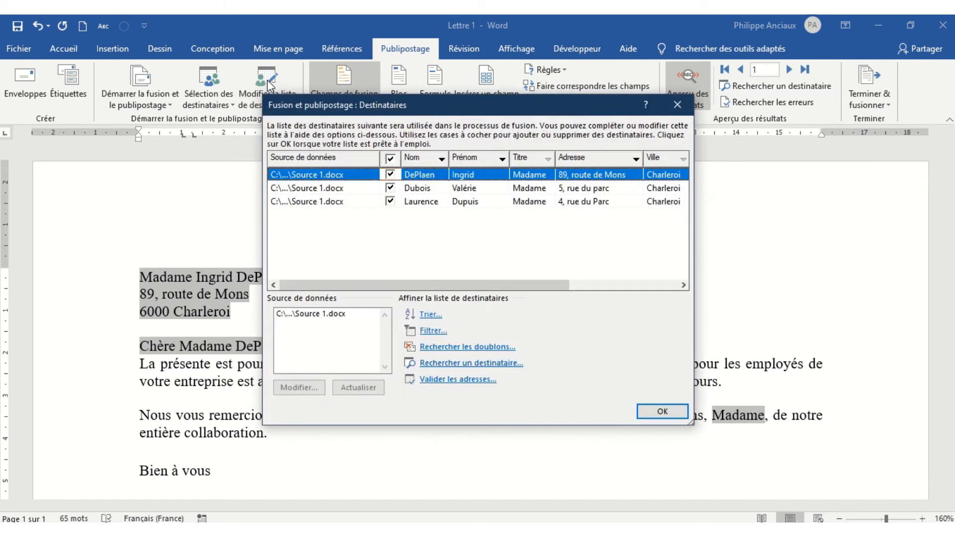
click(429, 332)
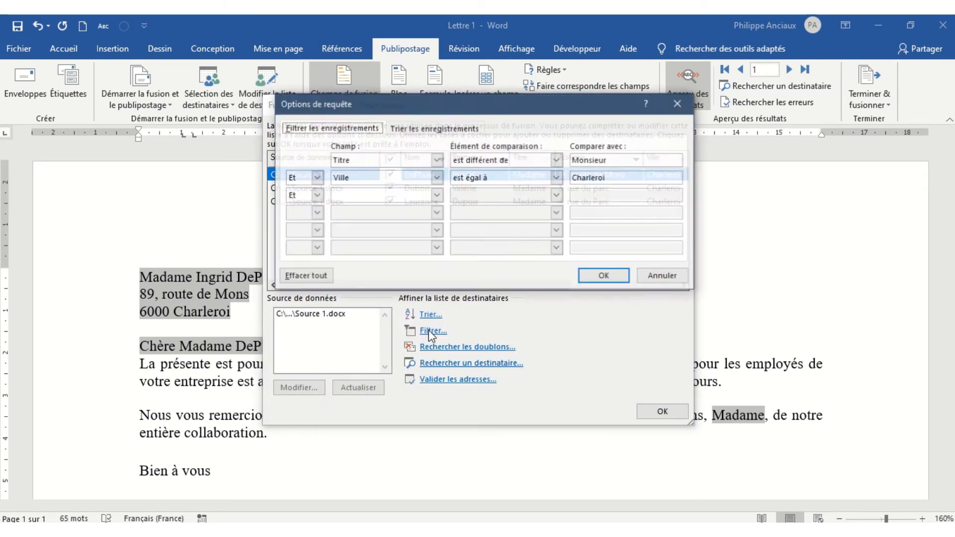
click(315, 276)
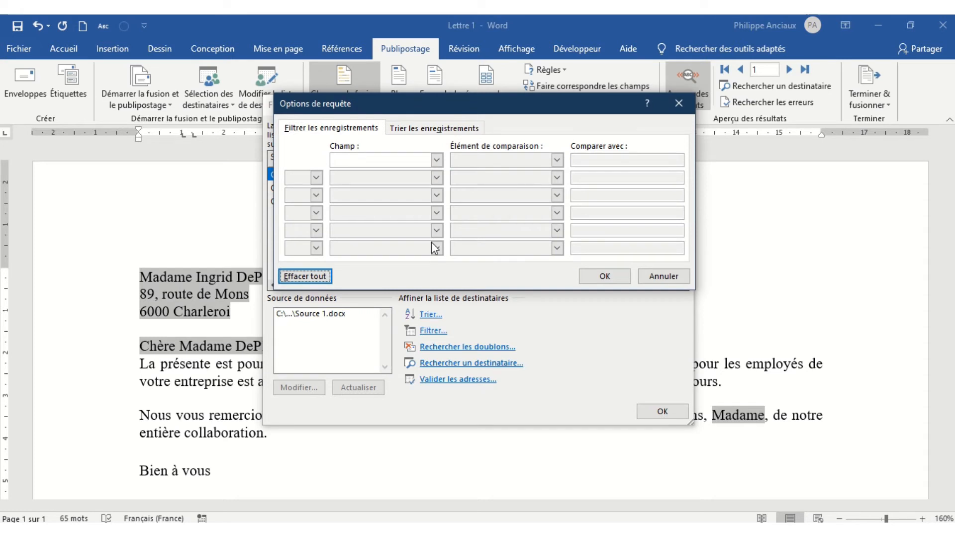
click(437, 160)
click(437, 208)
click(437, 210)
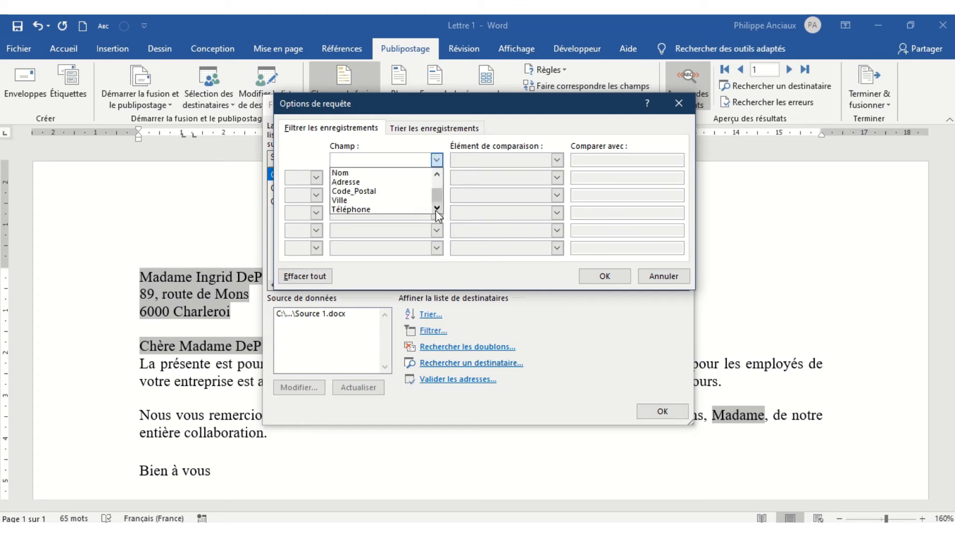
click(393, 200)
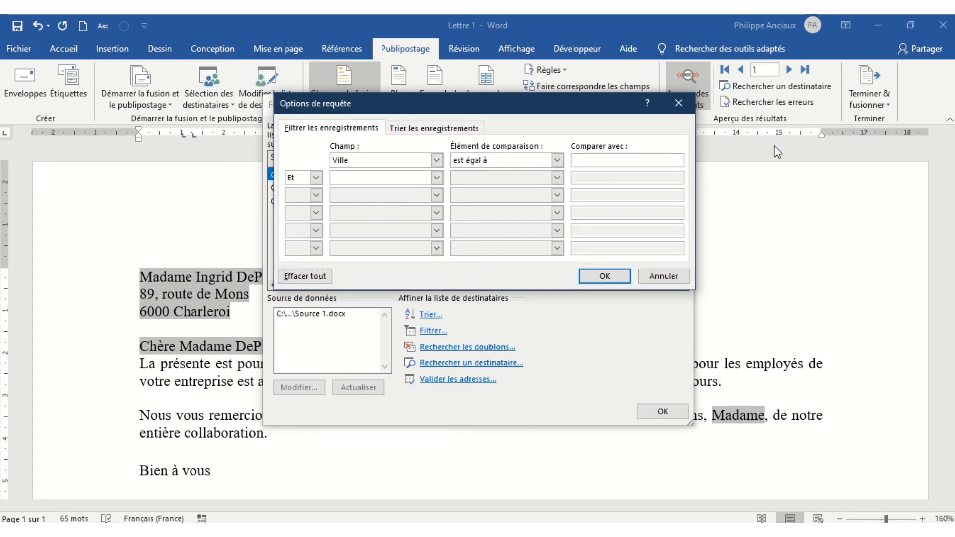
text(Charleroi)
- Add the filter condition Ou Ville est égal à Namur, and accept the filtered recipient list
click(316, 177)
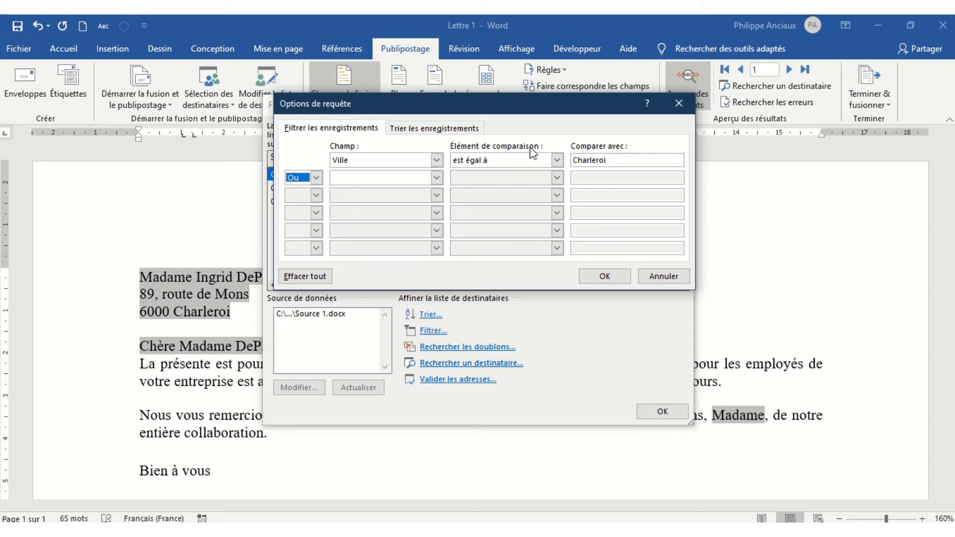
click(437, 178)
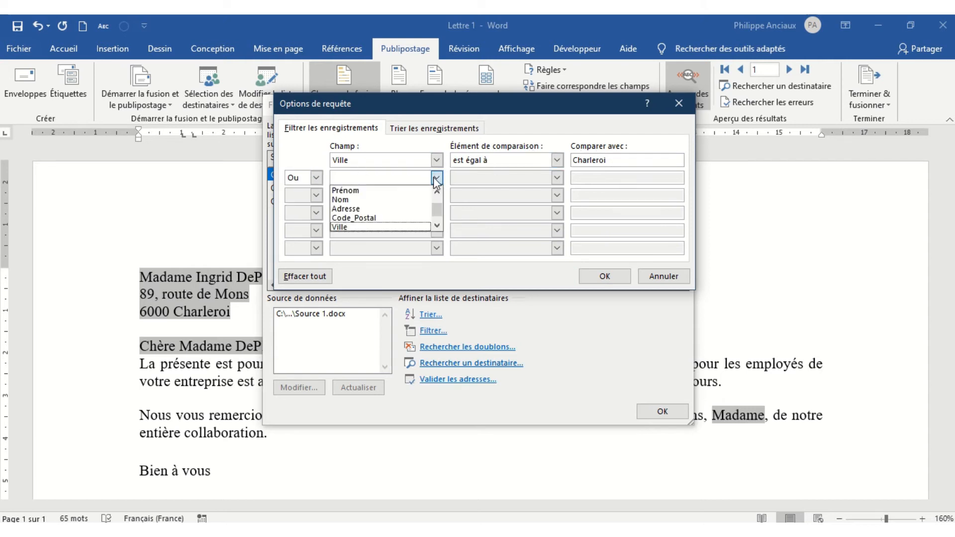
click(409, 228)
text(Namur)
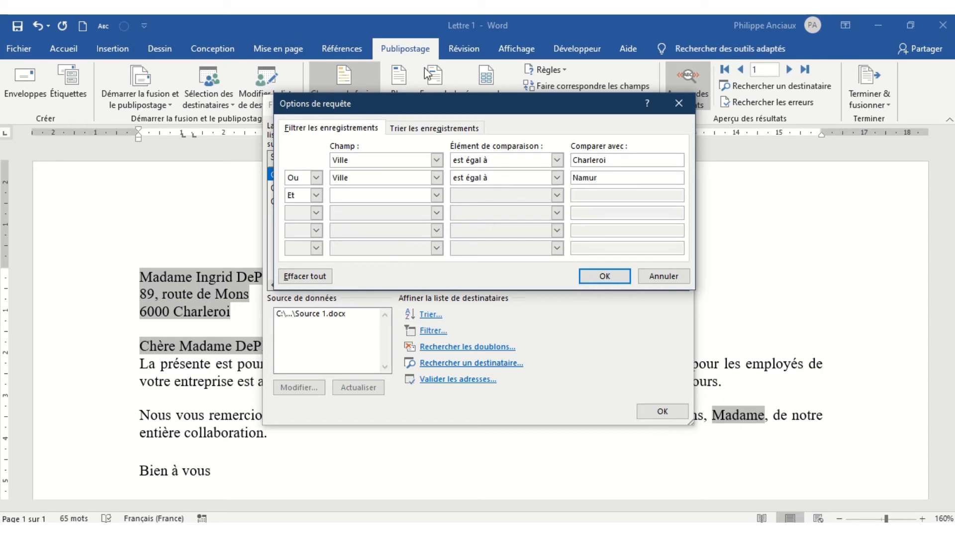
click(316, 178)
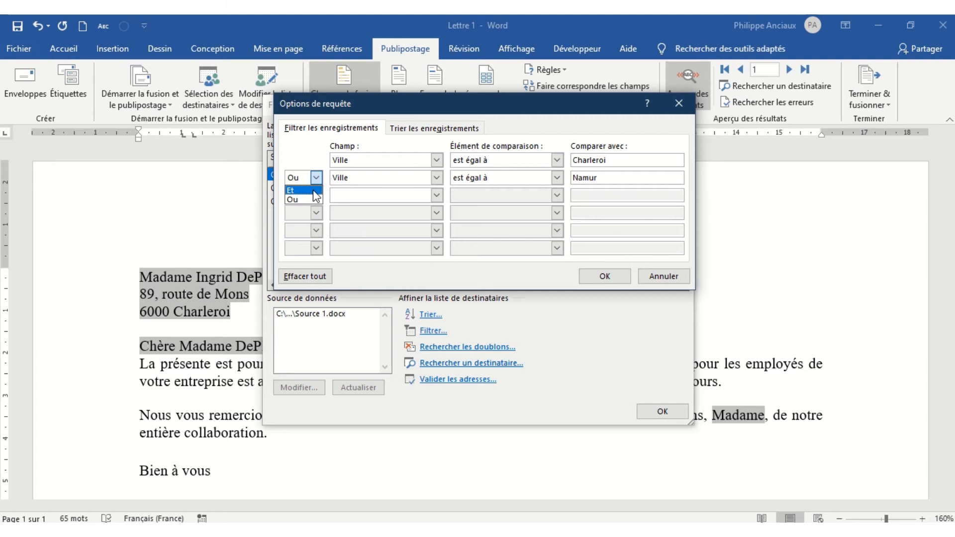
click(315, 198)
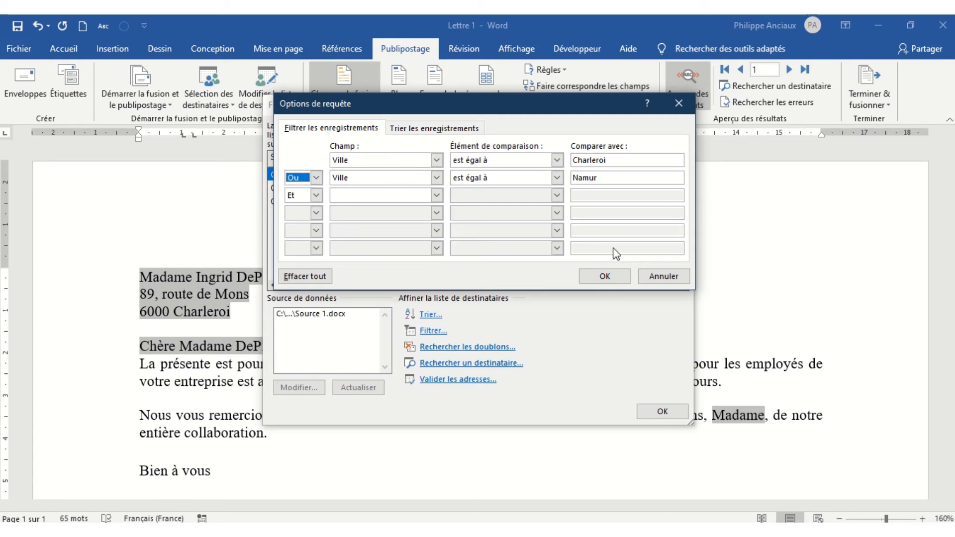
click(605, 276)
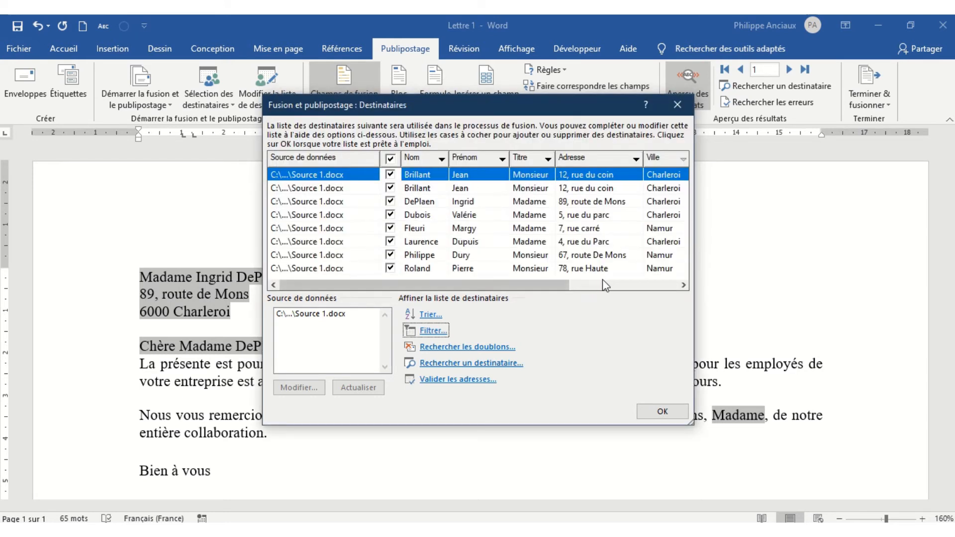
drag(557, 285, 486, 286)
click(665, 418)
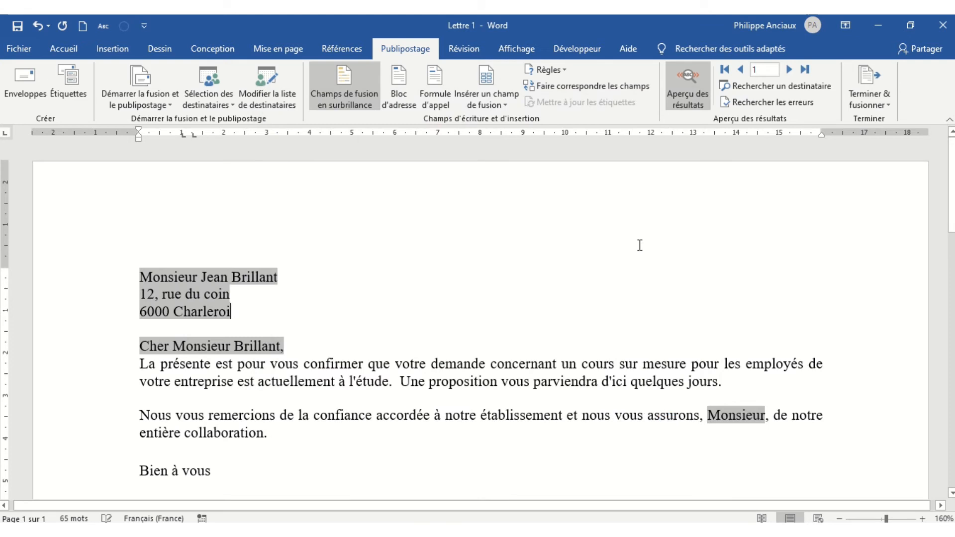
- Preview the letters of the Charleroi and Namur recipients up to the last record and go back to the first
click(790, 70)
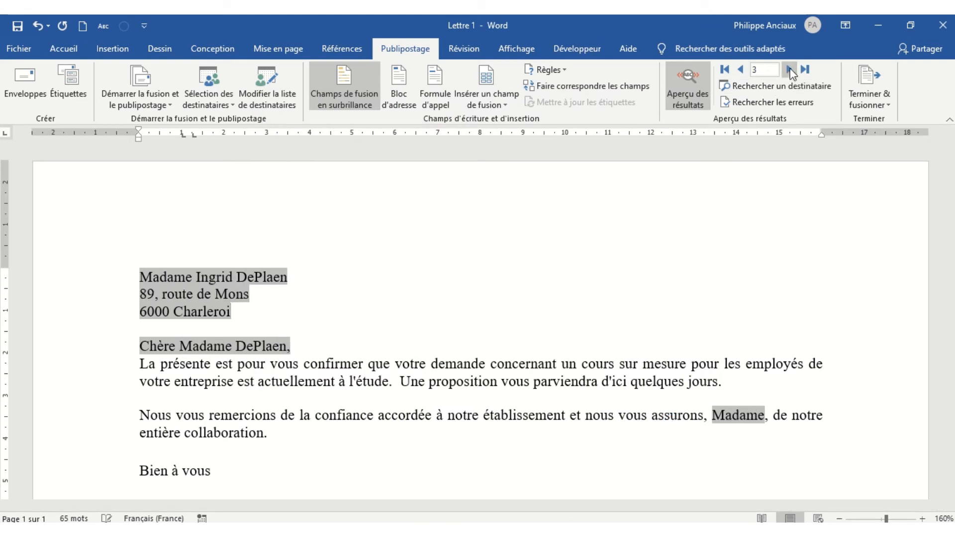
click(790, 69)
click(790, 69)
click(790, 70)
click(789, 69)
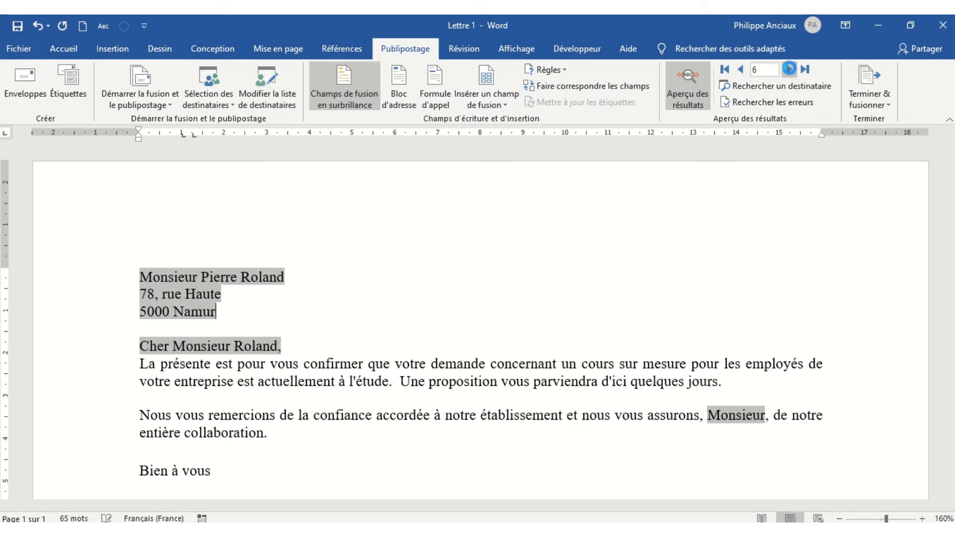
click(790, 70)
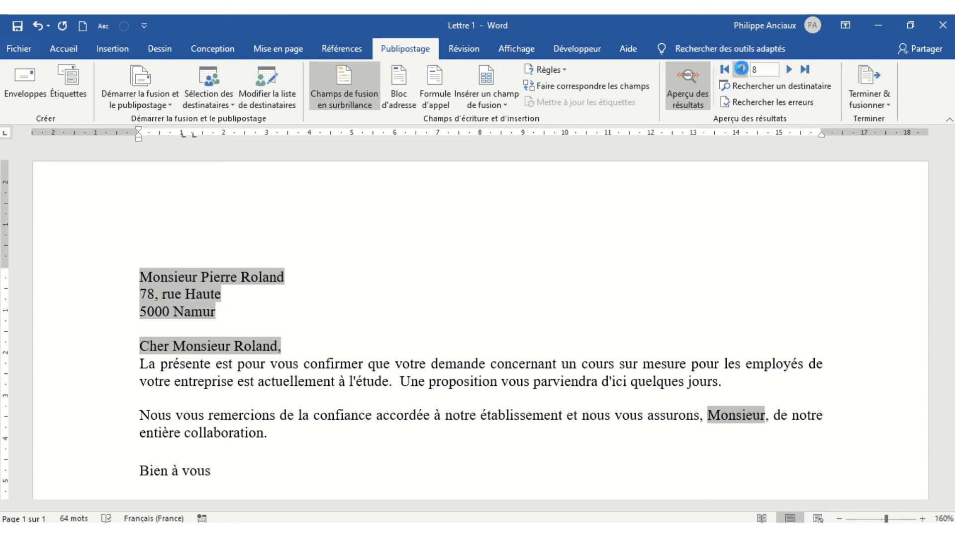
click(741, 69)
click(740, 69)
click(741, 69)
click(741, 69)
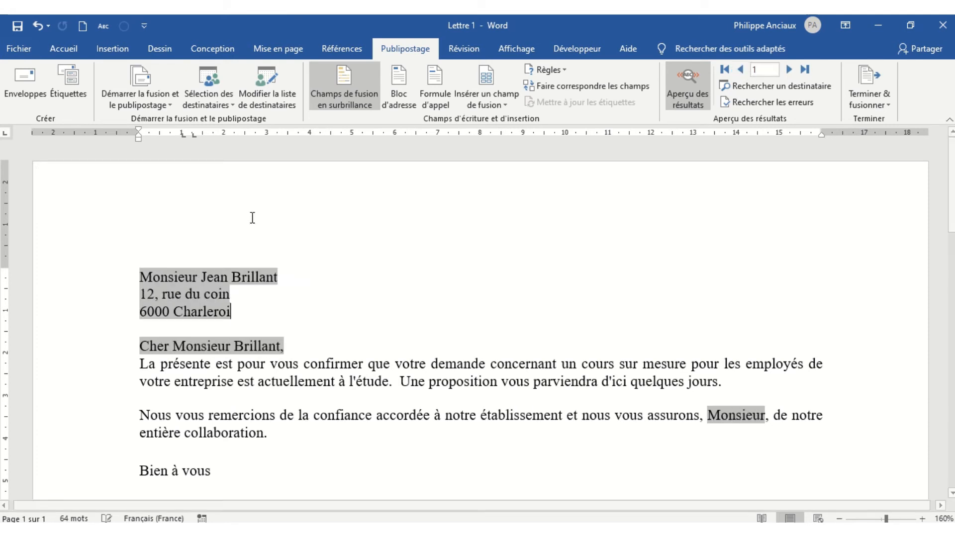
- Clear all filter conditions from the recipient list and set the first condition to Code_Postal est supérieur ou égal à 5000
click(273, 86)
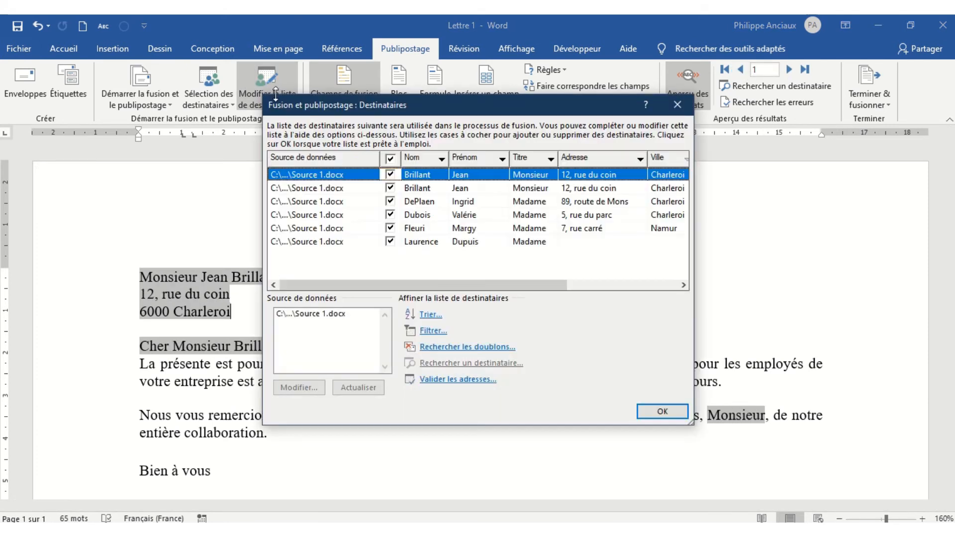
click(433, 330)
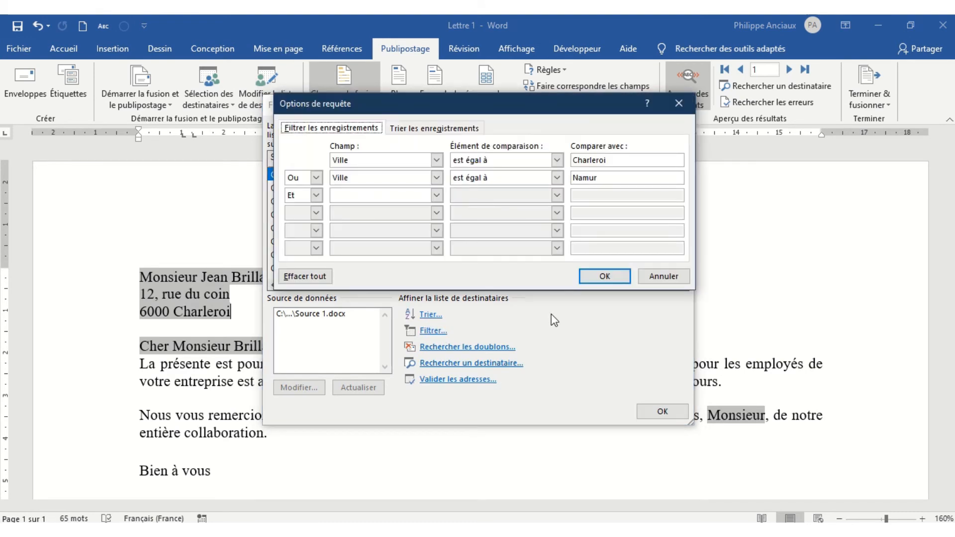
click(318, 278)
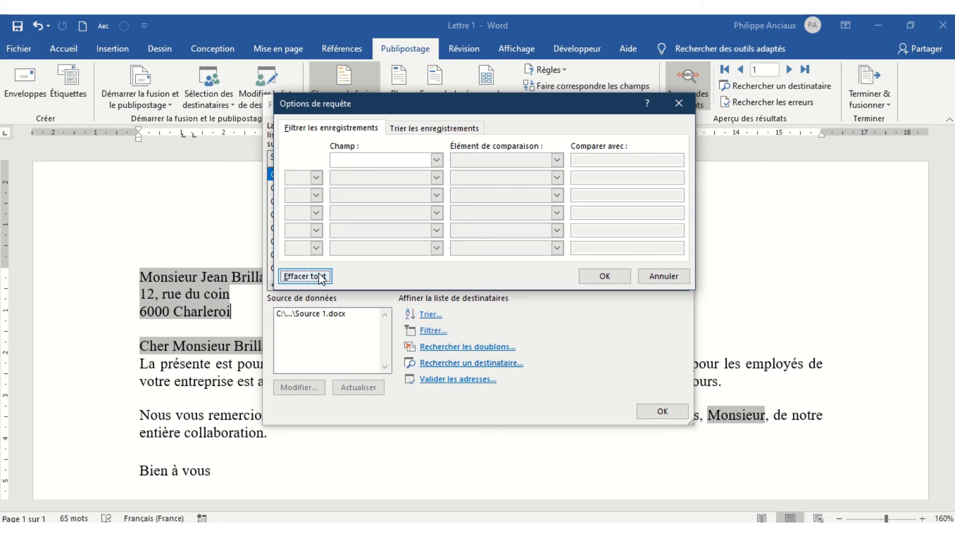
click(437, 160)
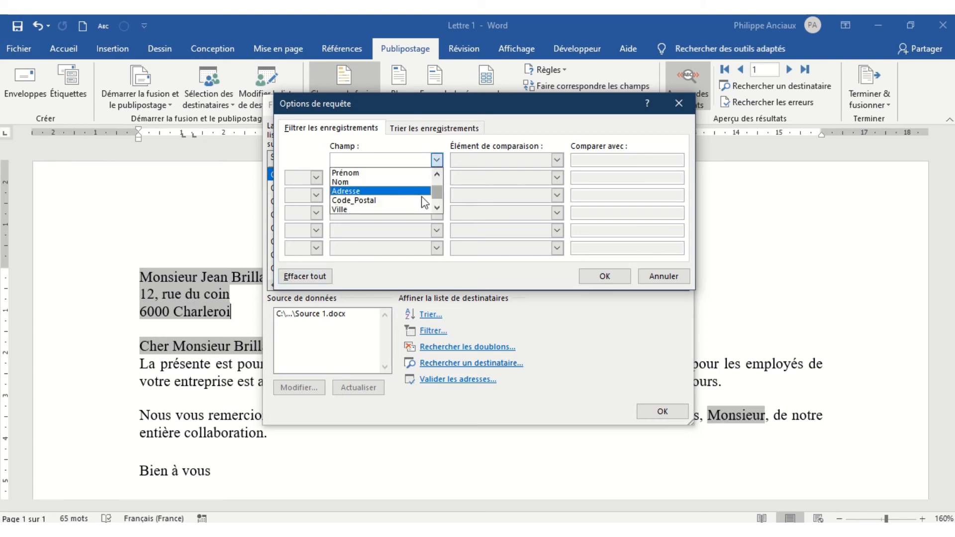
click(409, 200)
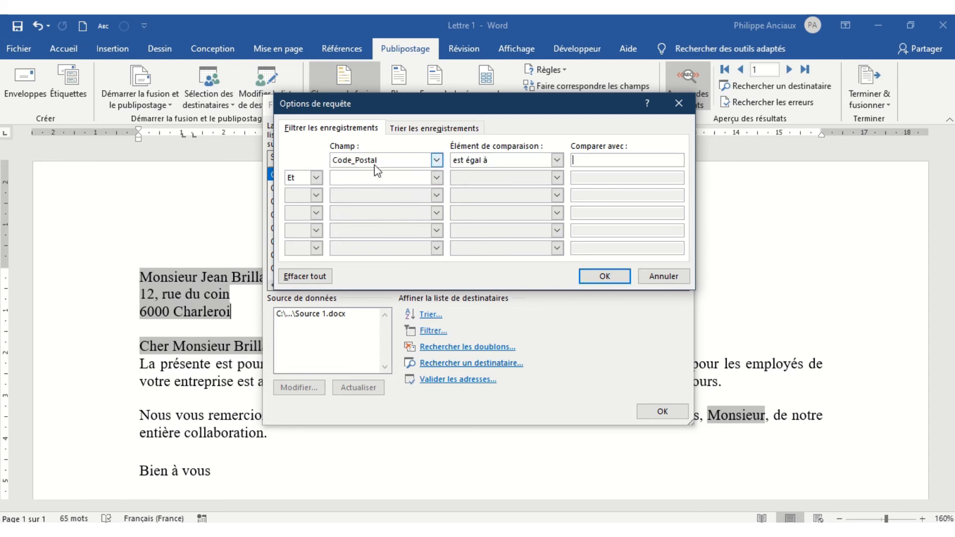
click(561, 160)
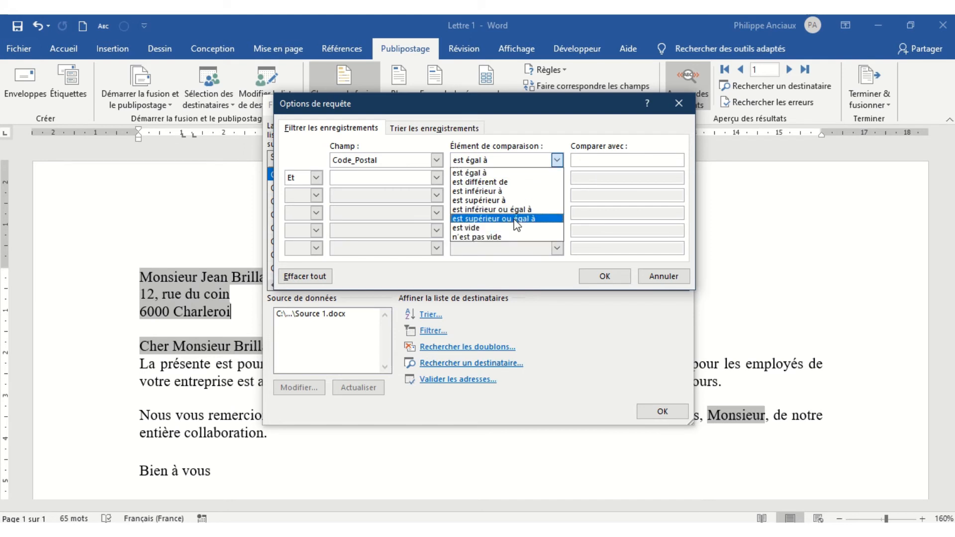
click(517, 219)
click(582, 160)
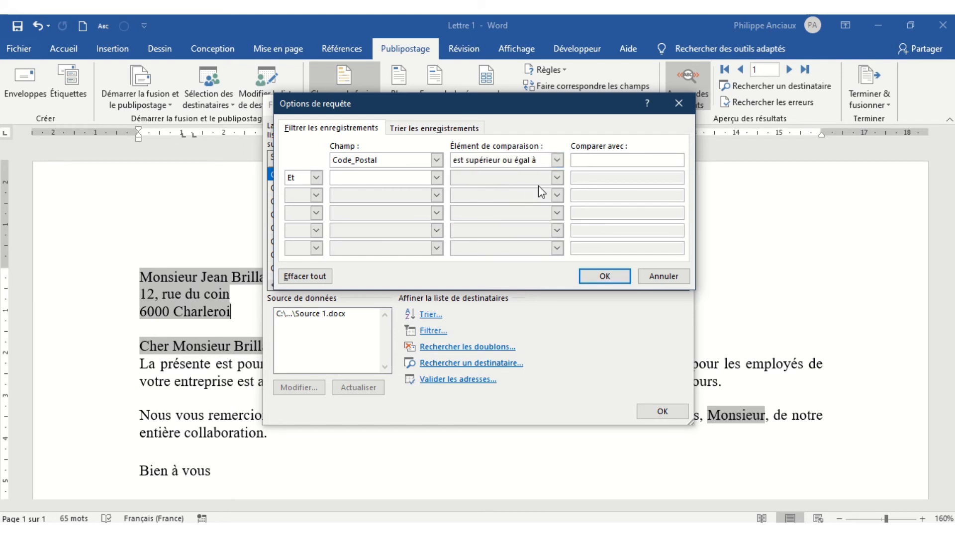
text(5000)
- Add the filter condition Et Code_Postal est inférieur ou égal à 6000, check the postal codes, and accept the filtered recipient list
click(436, 178)
click(418, 220)
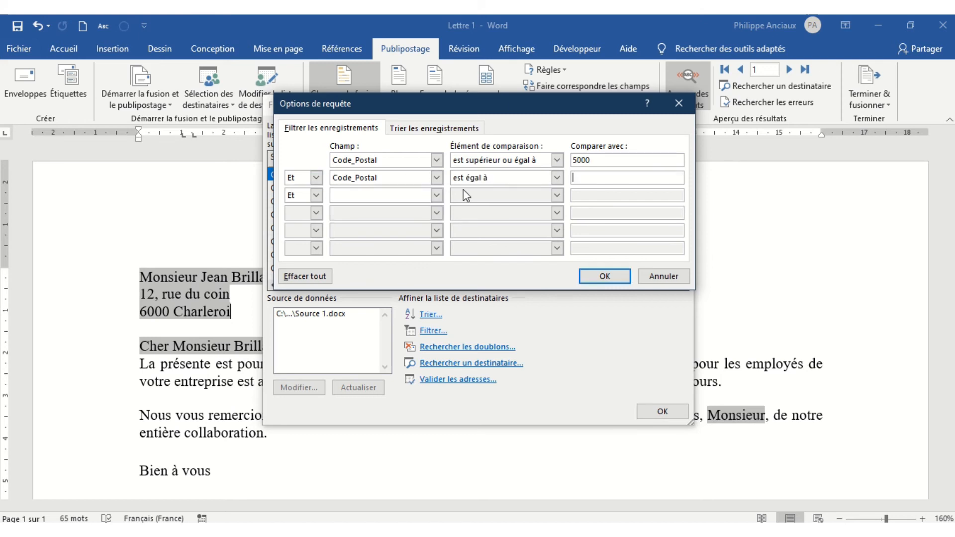
click(556, 178)
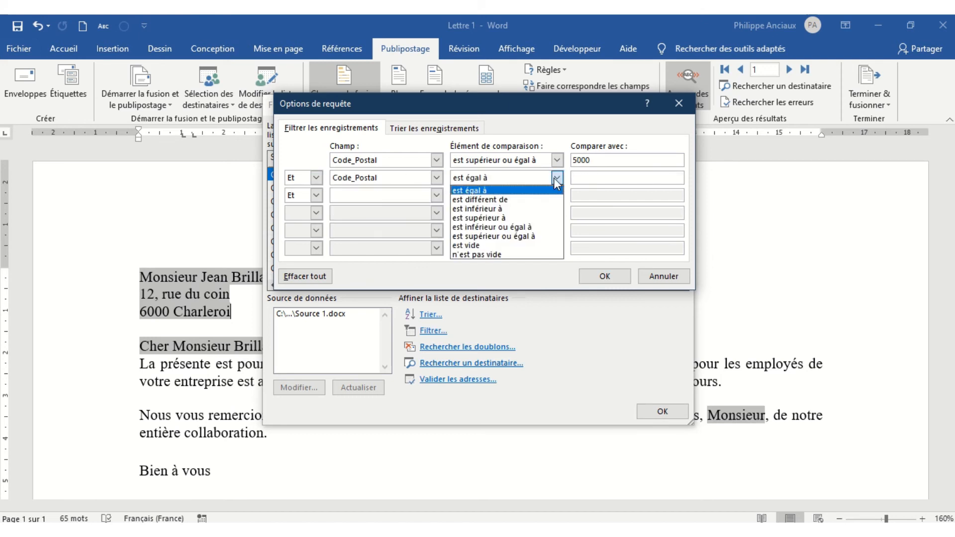
click(525, 228)
click(589, 177)
text(60)
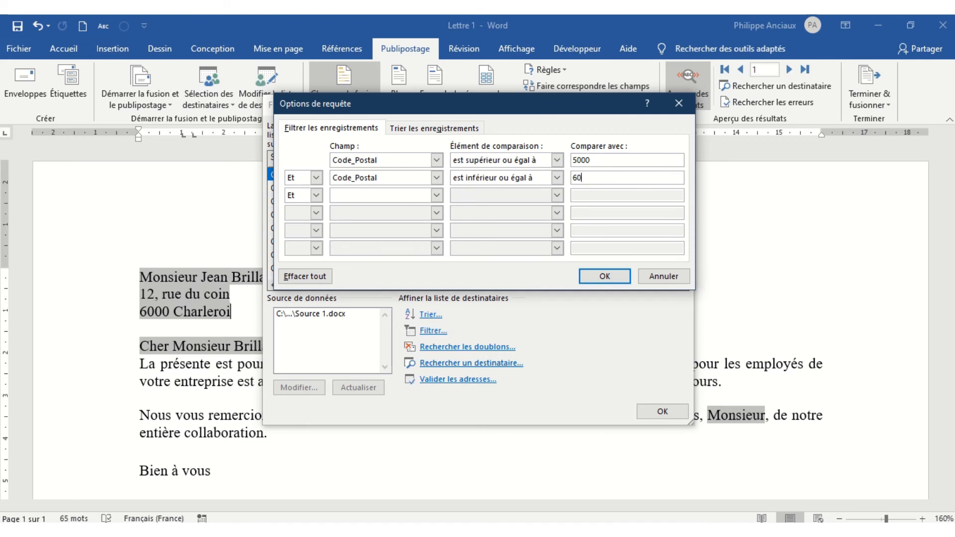
text(00)
click(605, 277)
drag(554, 285, 630, 285)
scroll(685, 210, down, 1)
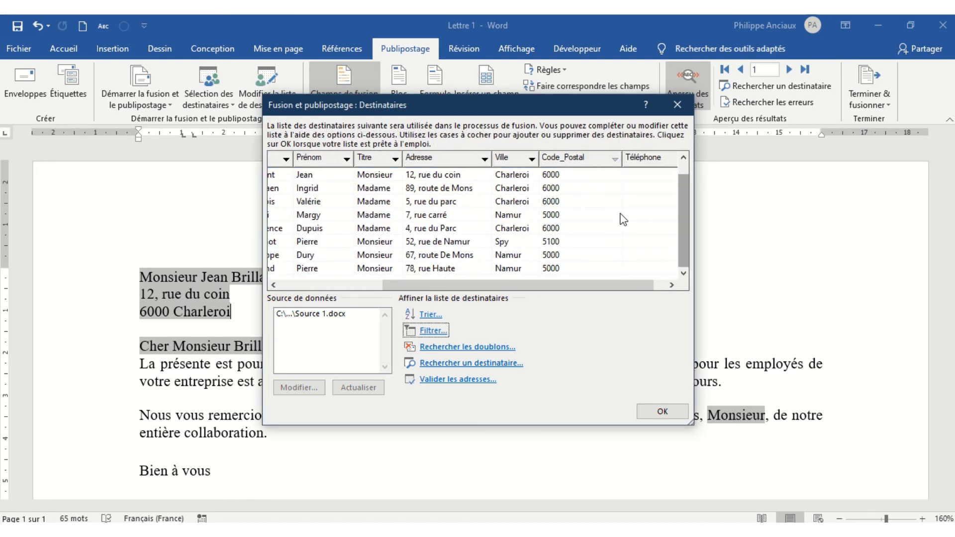
click(658, 416)
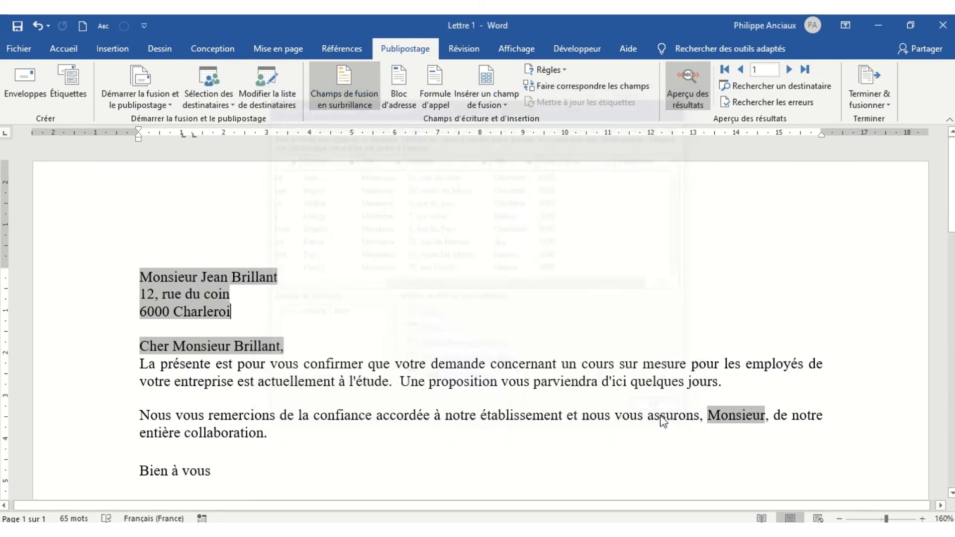
- Preview the first few letters of the recipients with postal codes from 5000 to 6000 and return to the first record
click(790, 69)
click(790, 68)
click(790, 68)
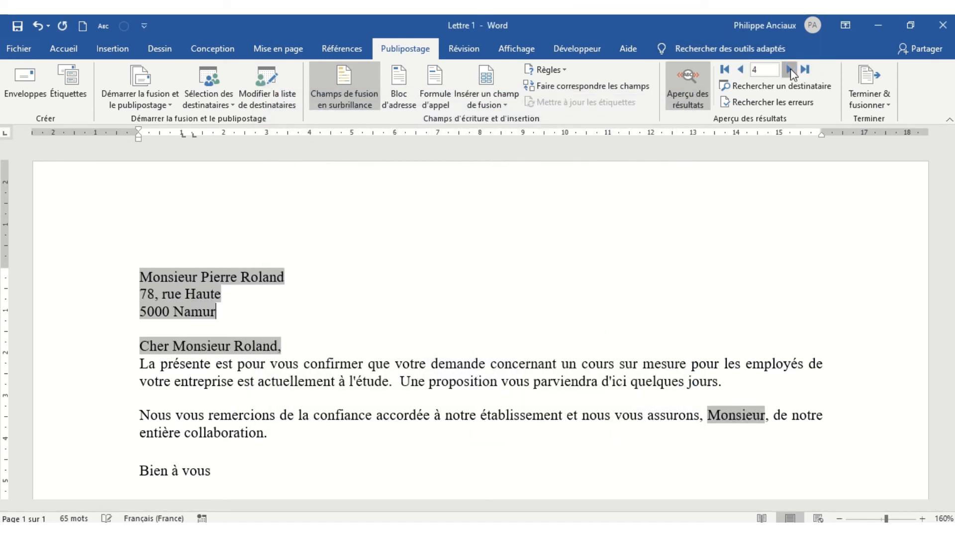
click(725, 69)
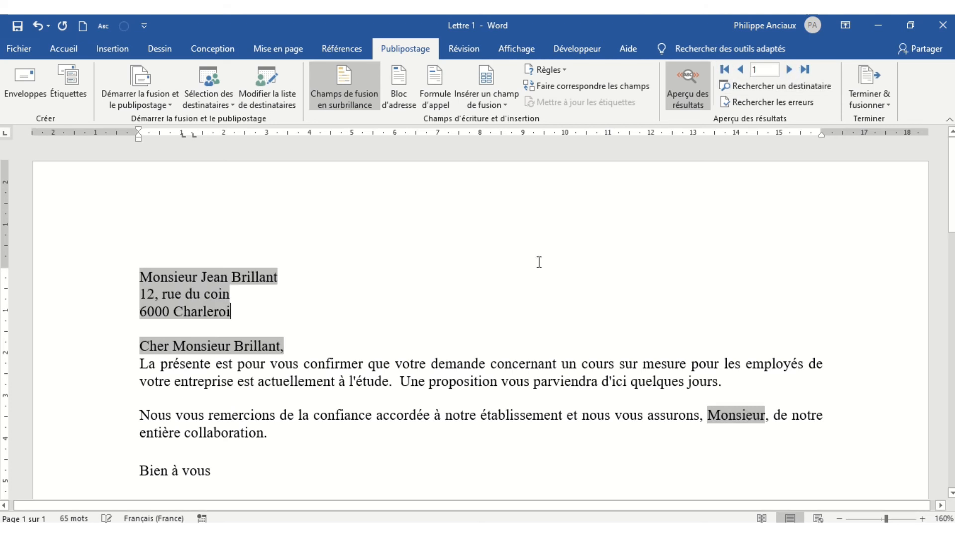
- Clear the postal code range filter and set the first condition to Code_Postal est inférieur à 5000
click(270, 87)
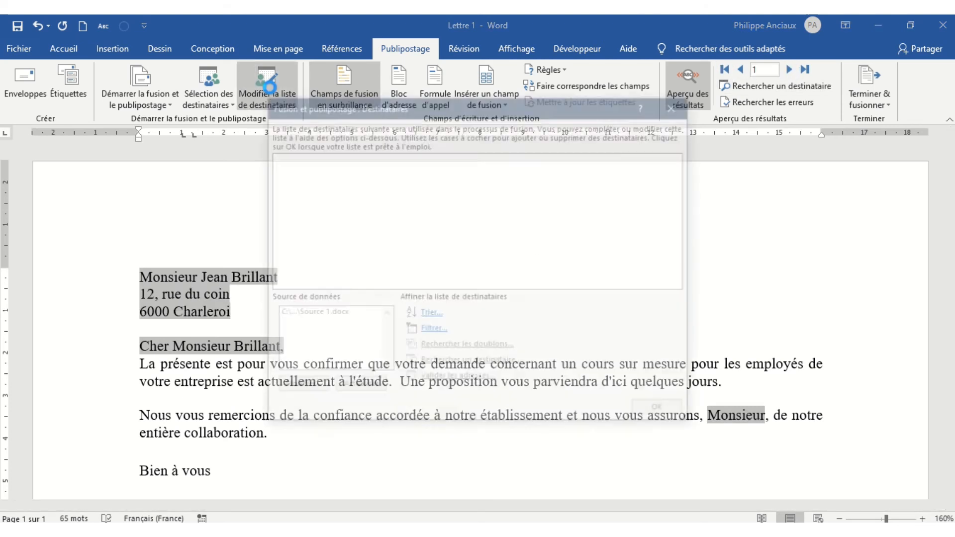
click(442, 331)
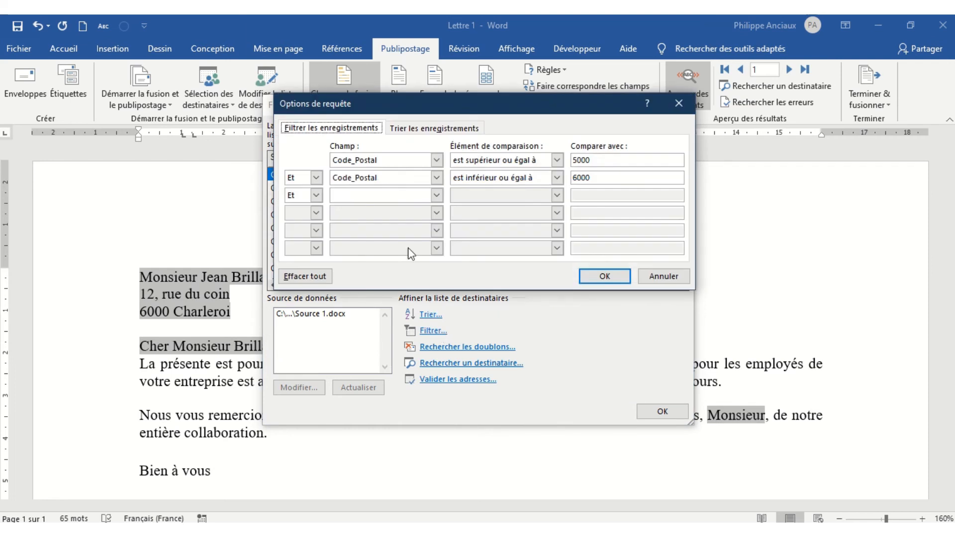
click(311, 276)
click(437, 159)
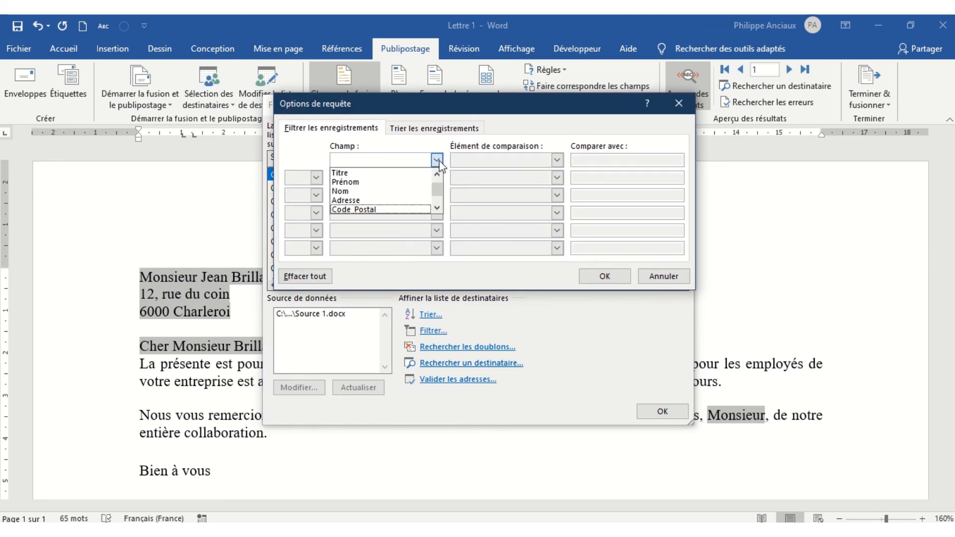
click(390, 210)
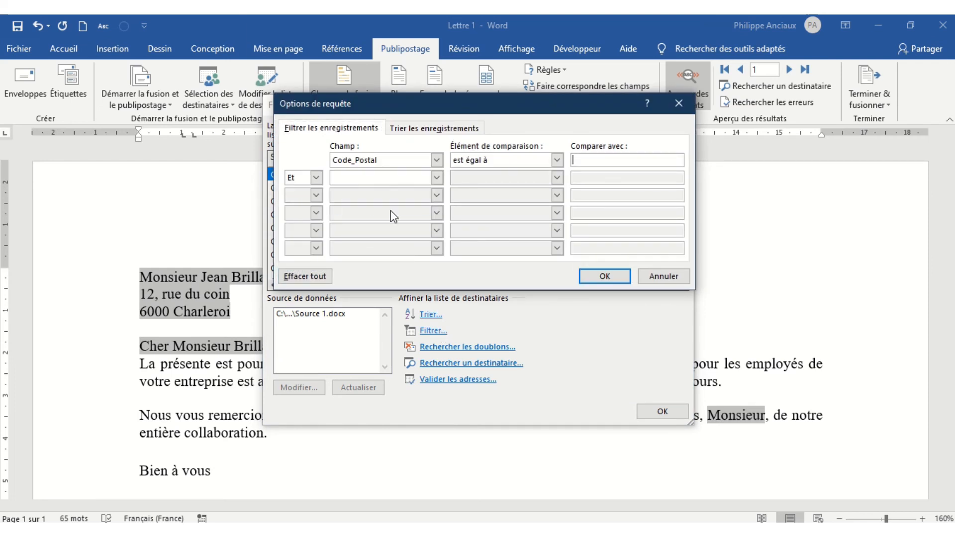
click(558, 160)
click(527, 191)
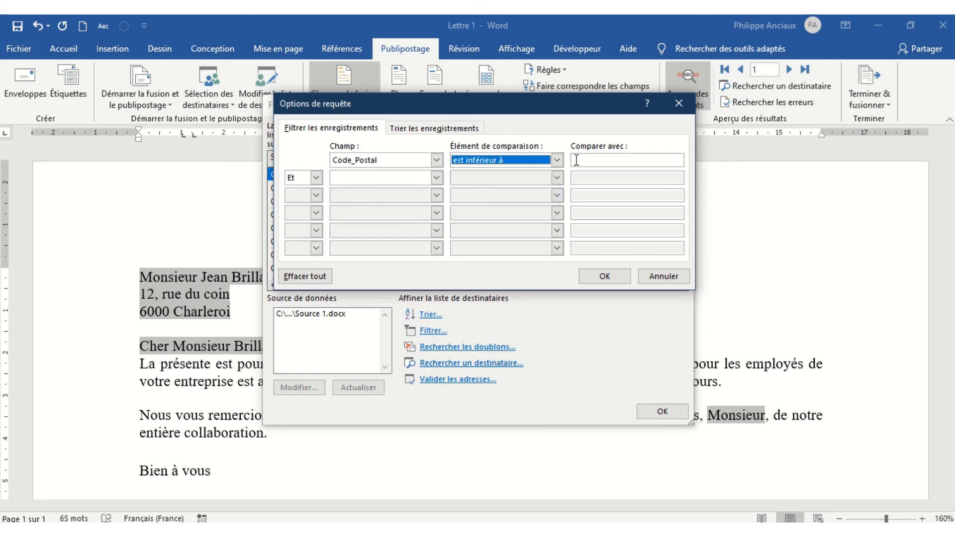
click(577, 160)
text(5000)
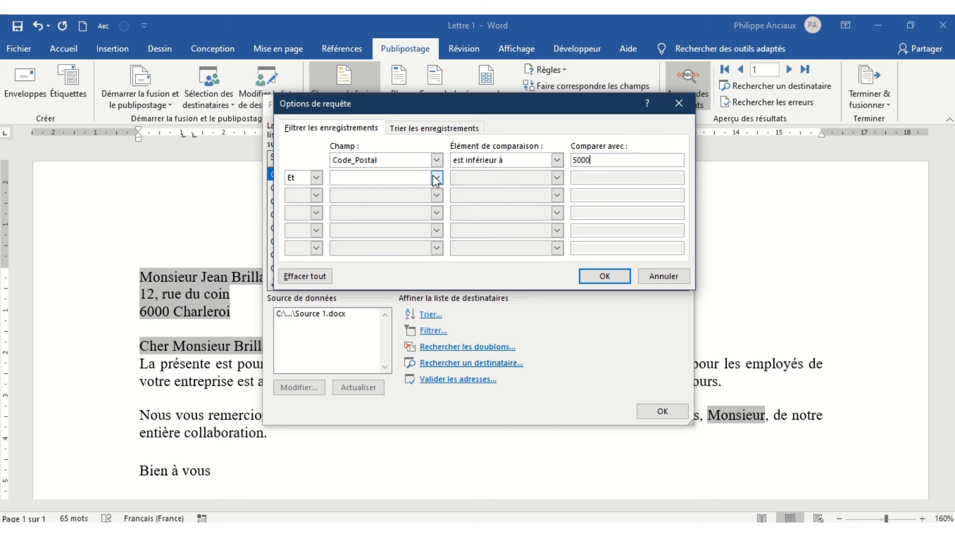
- Add the filter condition Ou Code_Postal est supérieur à 6000, check the postal codes, and accept the filtered recipient list
click(316, 178)
click(304, 200)
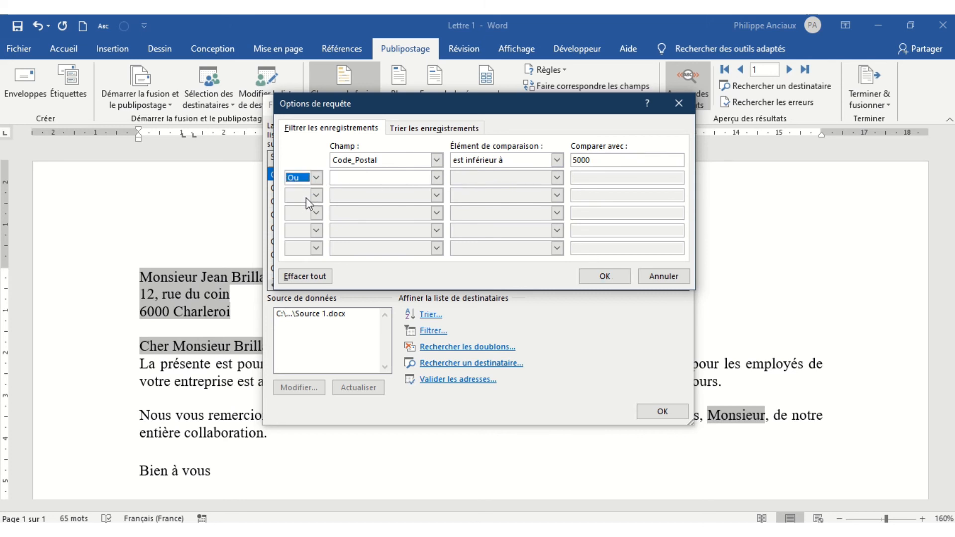
click(437, 178)
click(422, 227)
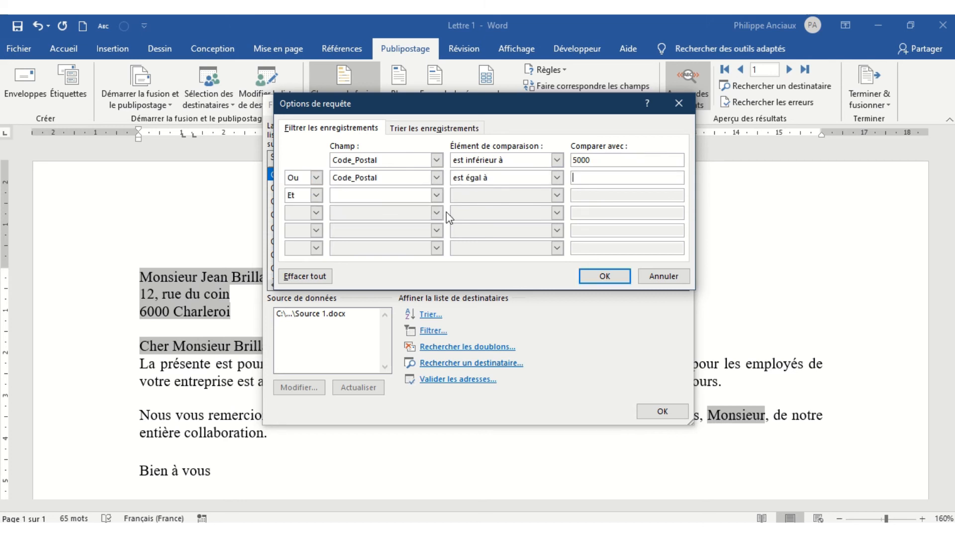
click(557, 177)
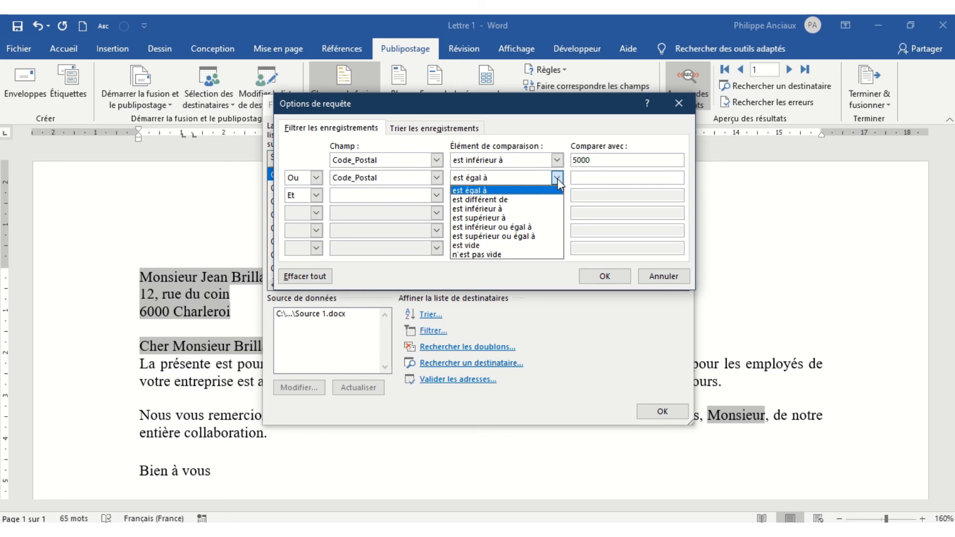
click(525, 219)
click(586, 178)
text(6000)
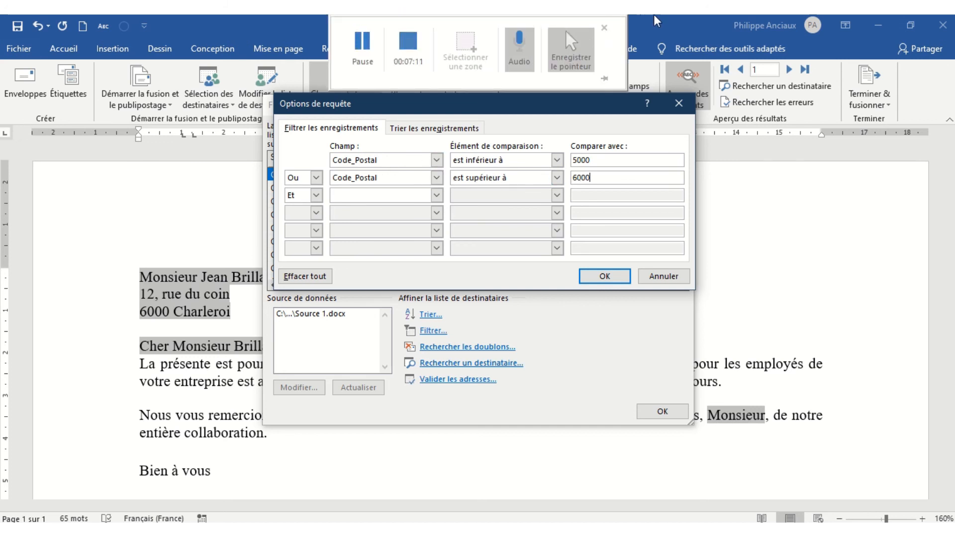
click(606, 276)
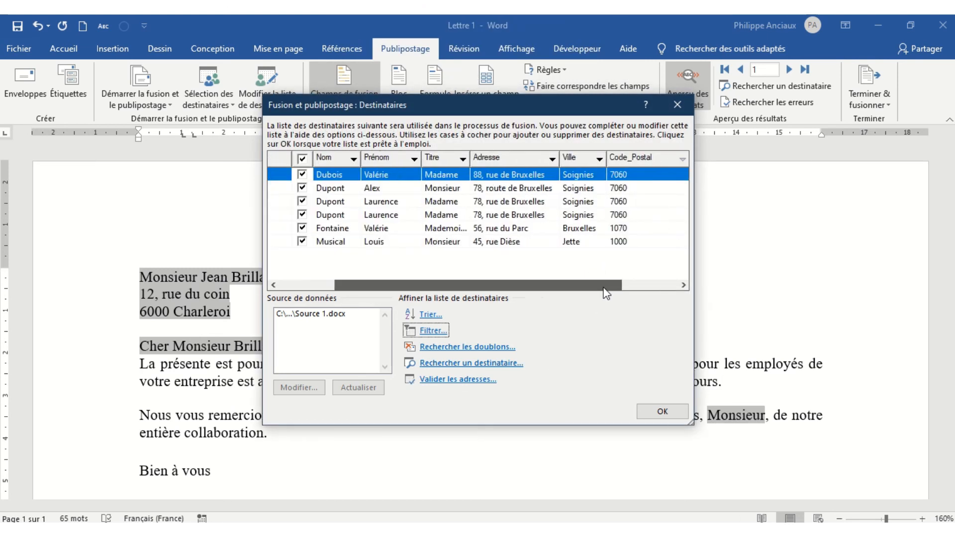
scroll(605, 289, right, 3)
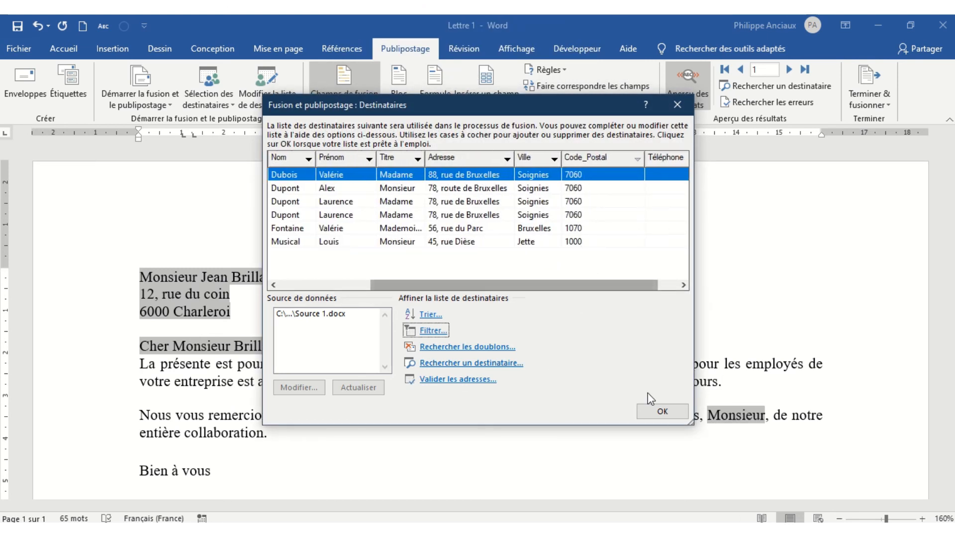
click(660, 411)
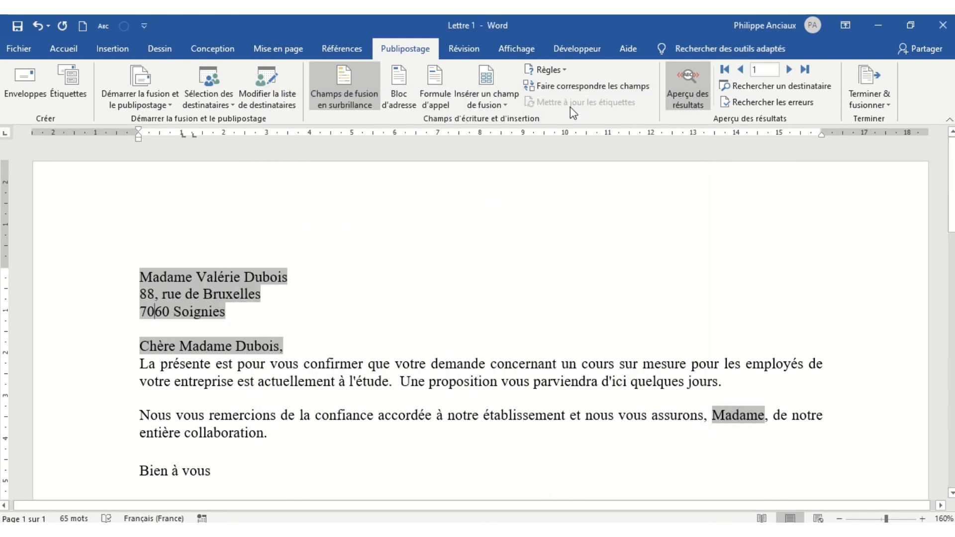
- Preview the letters of the recipients with postal codes below 5000 or above 6000 up to the last, and return to the first
click(789, 69)
click(791, 70)
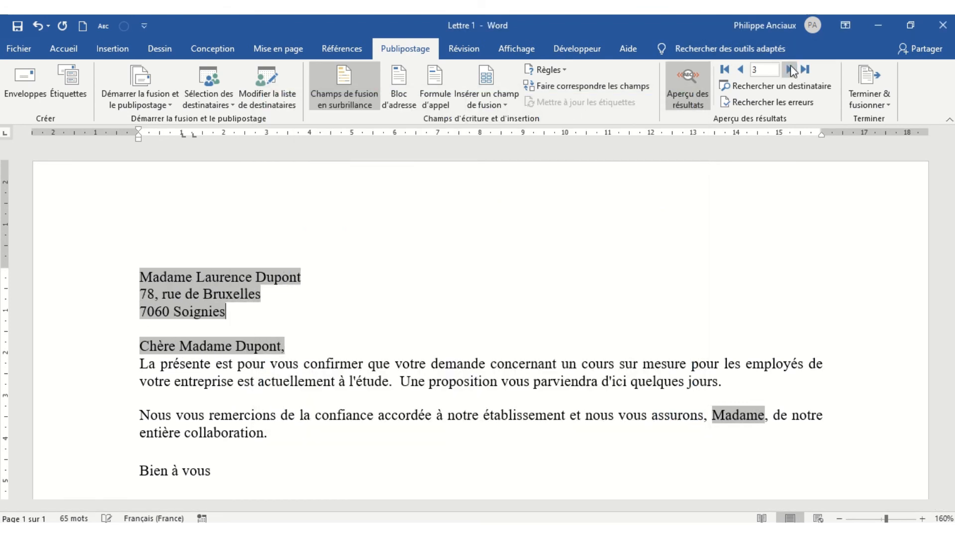
click(790, 71)
click(790, 70)
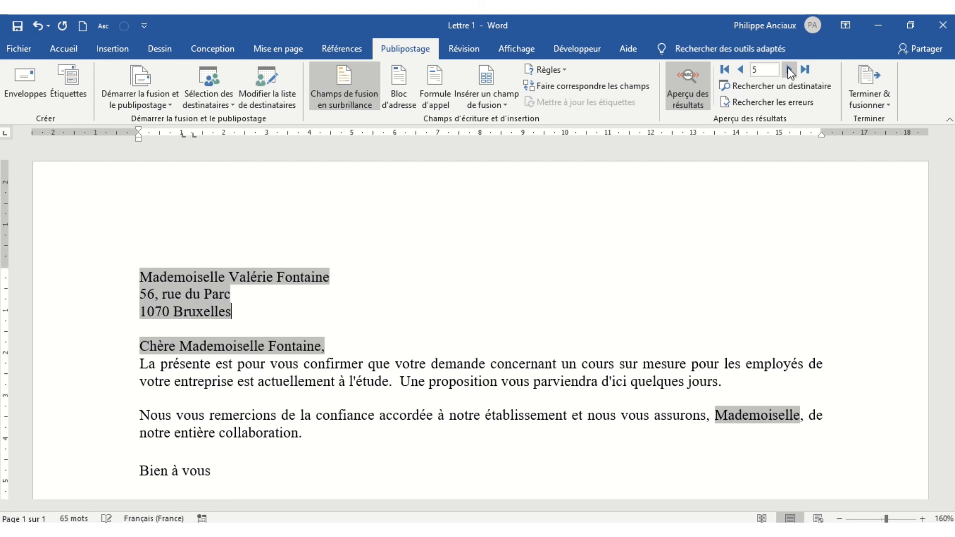
click(790, 70)
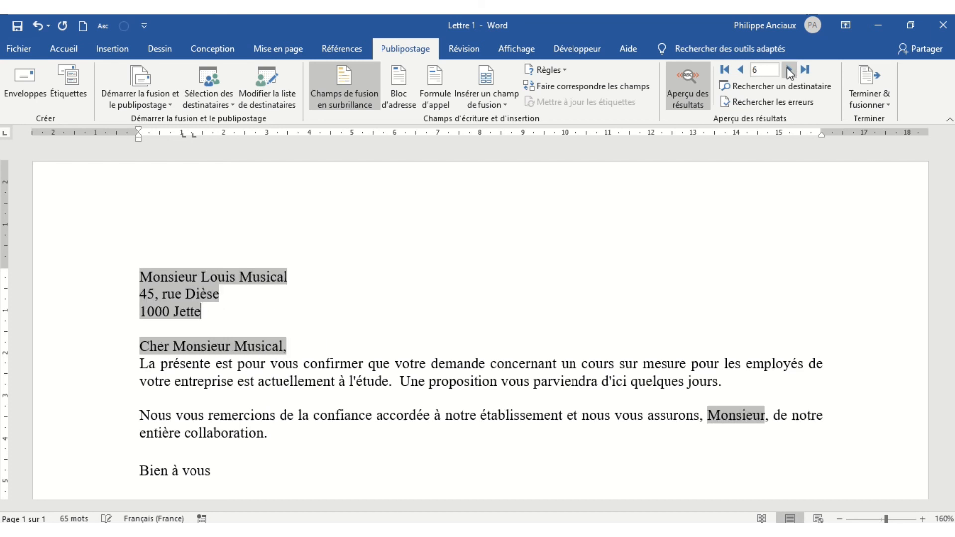
click(725, 69)
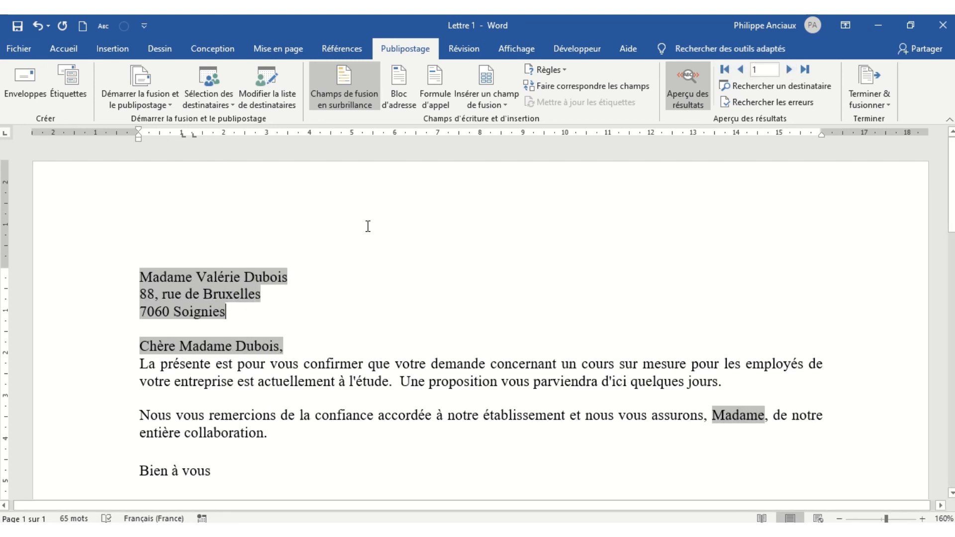
- Clear the postal code conditions and filter the recipient list on Téléphone est vide
click(267, 84)
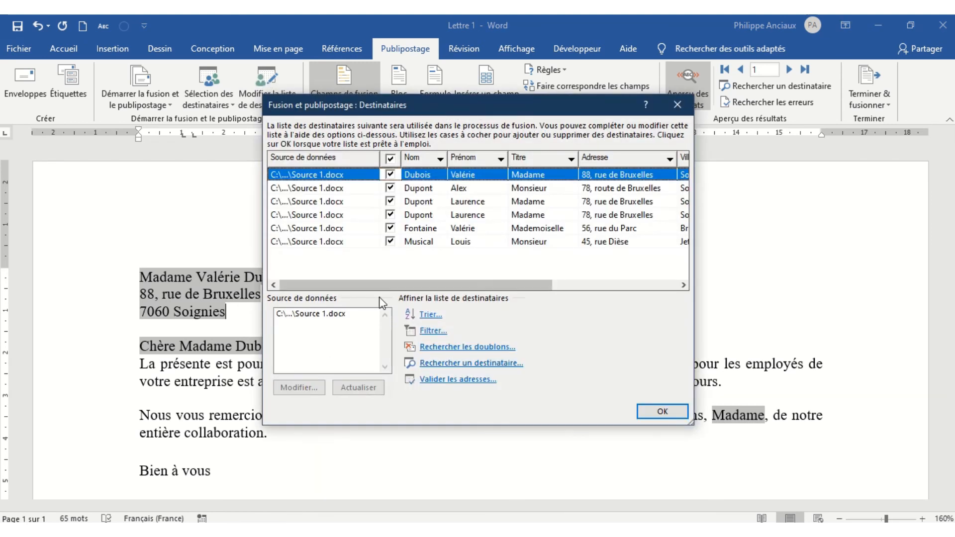
click(432, 330)
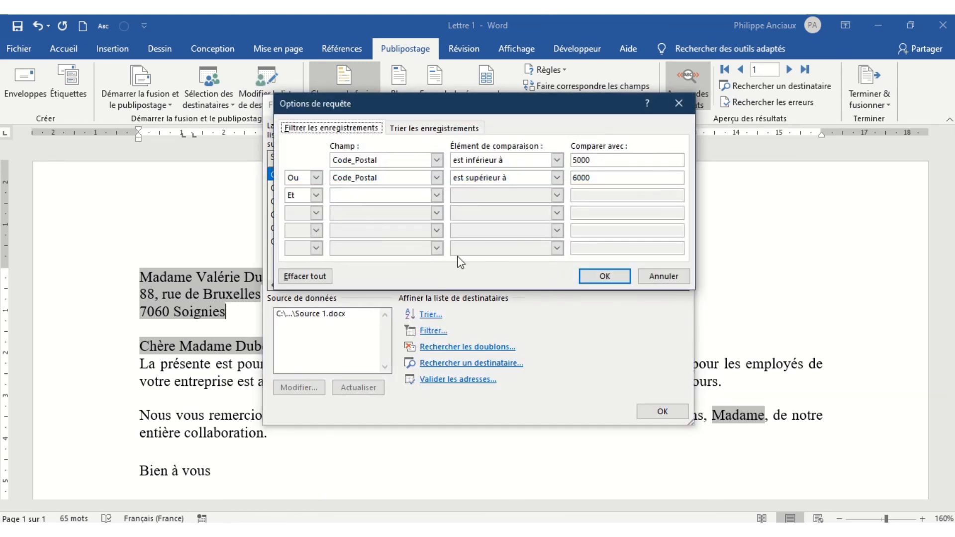
click(310, 271)
click(436, 159)
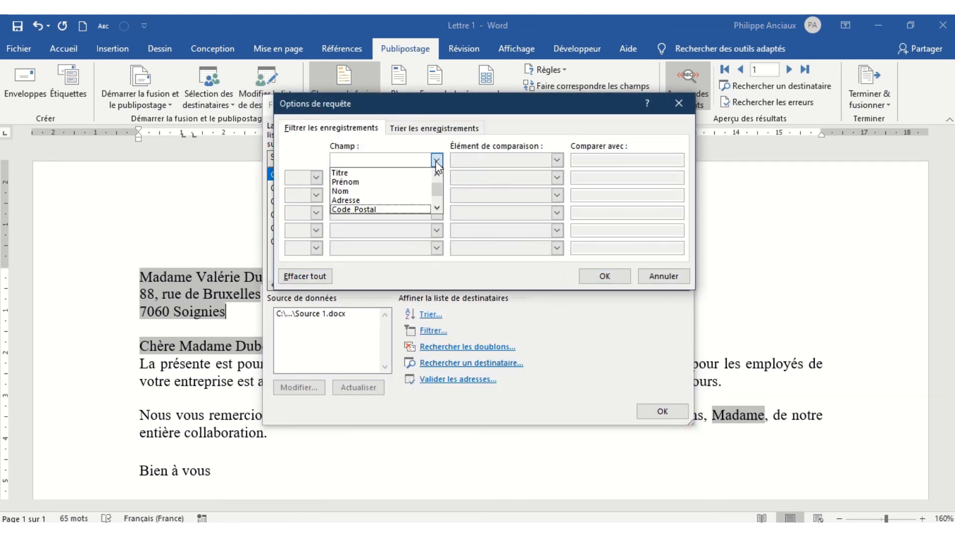
click(438, 209)
click(438, 209)
click(433, 207)
click(557, 160)
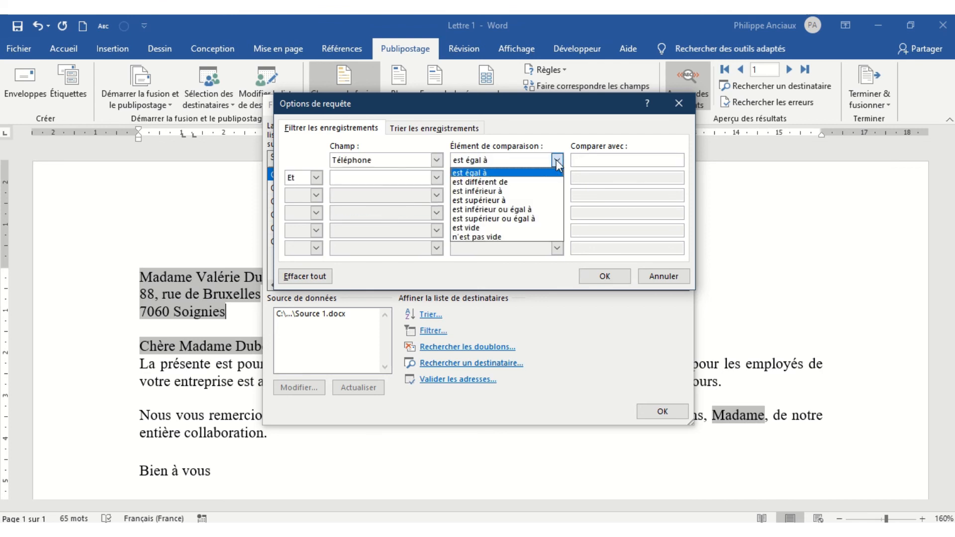
click(490, 225)
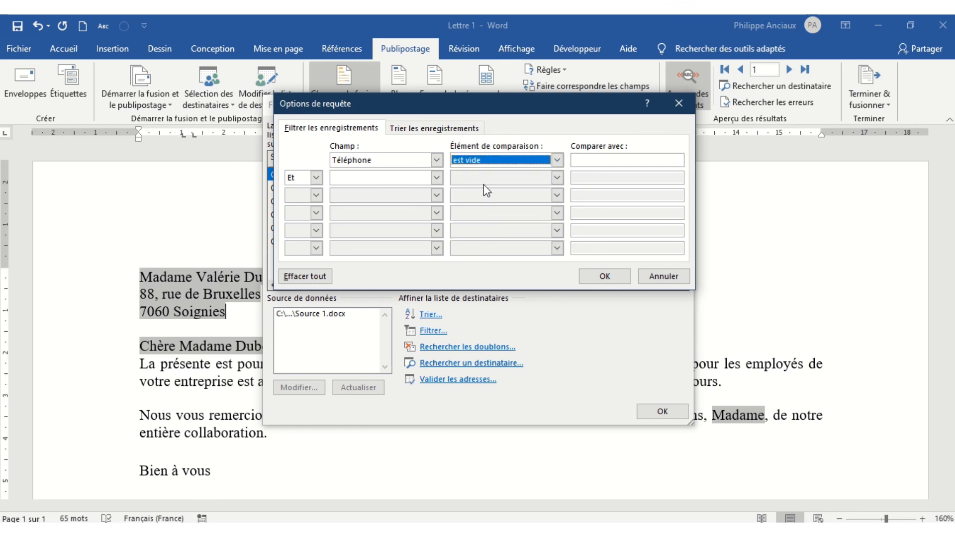
click(608, 278)
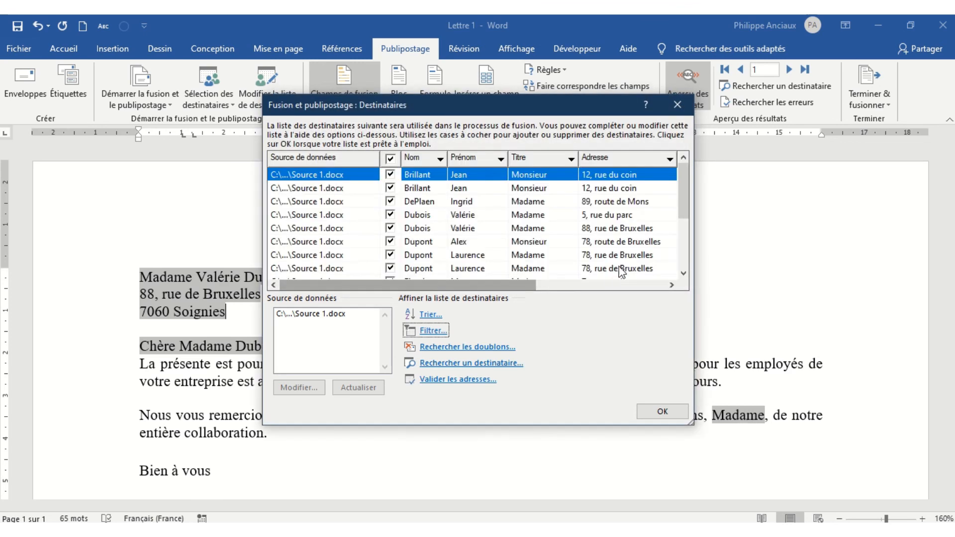
- Check the Téléphone column of the filtered recipients and accept the recipient list
click(544, 285)
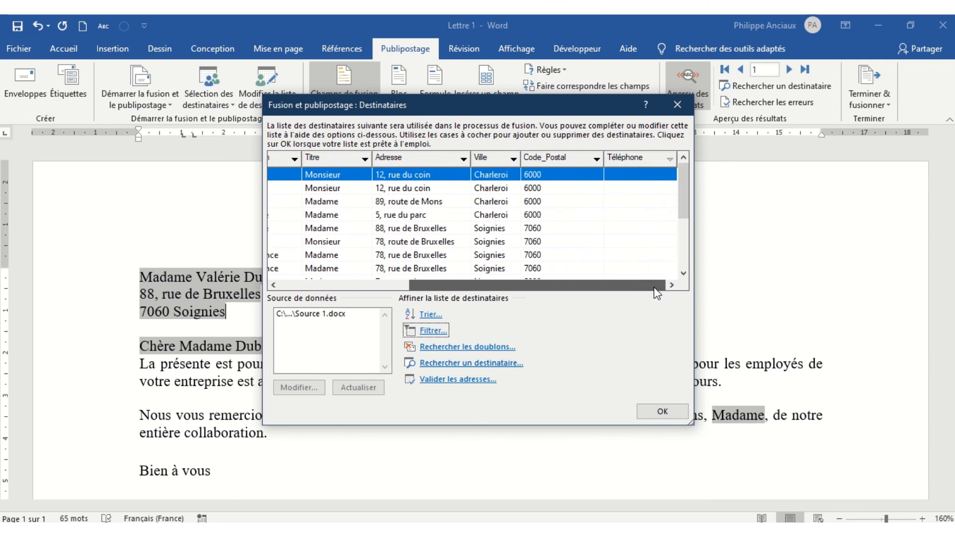
mouse_move(684, 186)
mouse_down()
mouse_move(682, 236)
mouse_move(682, 169)
mouse_up()
click(662, 412)
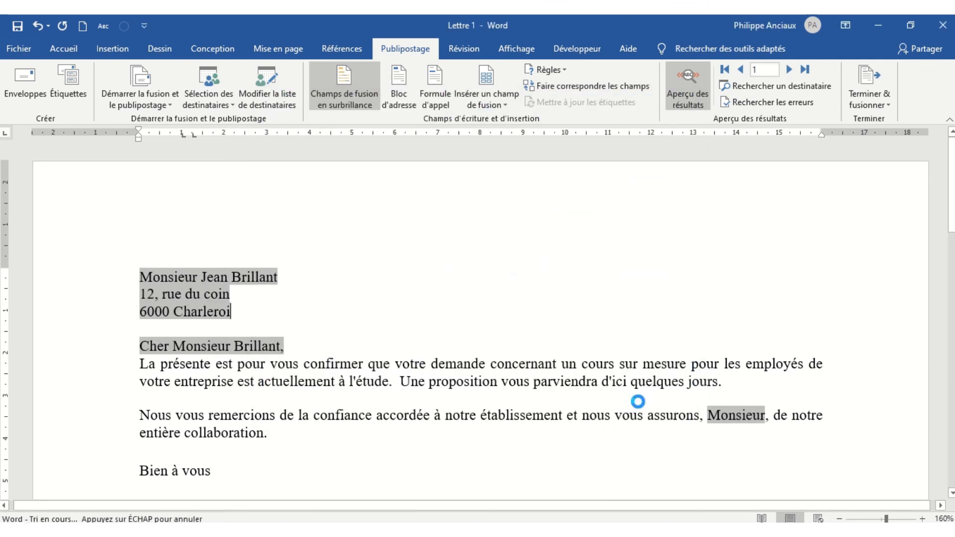